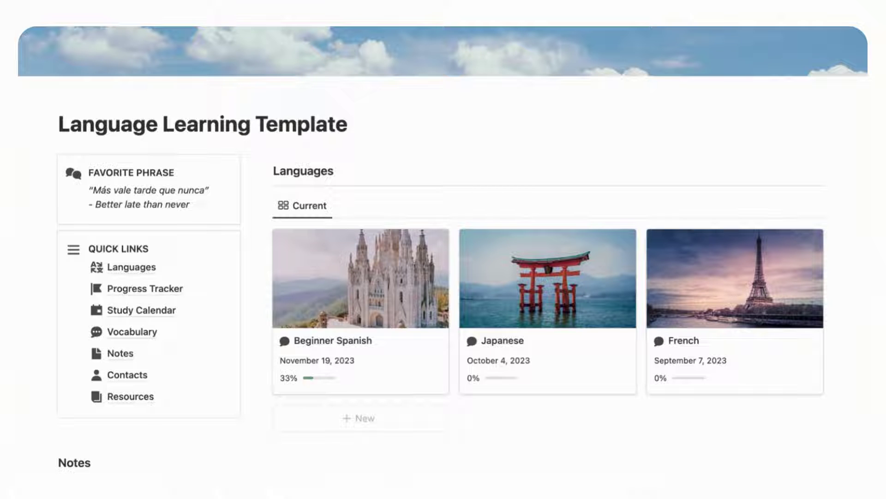
# Step: Switch the Study Calendar to its Exams/Assignments view, showing only the November 30 Exam
pyautogui.scroll(-3, 443, 249)
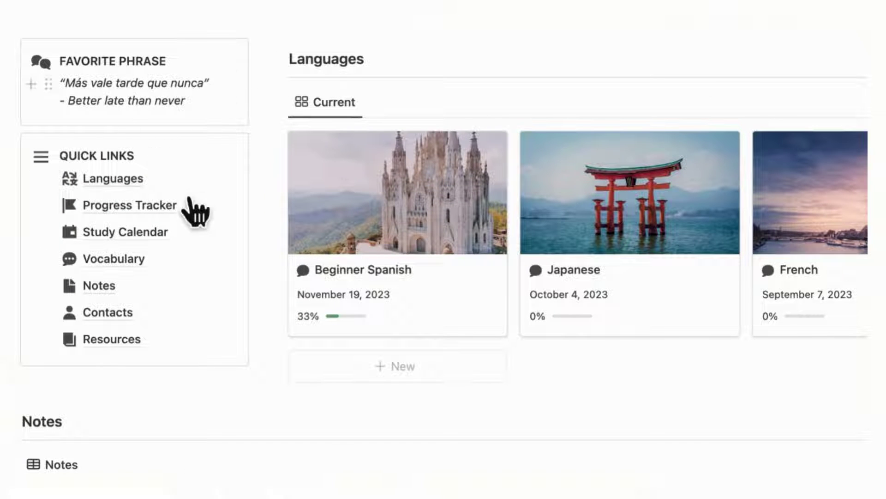
pyautogui.moveTo(190, 216)
pyautogui.moveTo(186, 243)
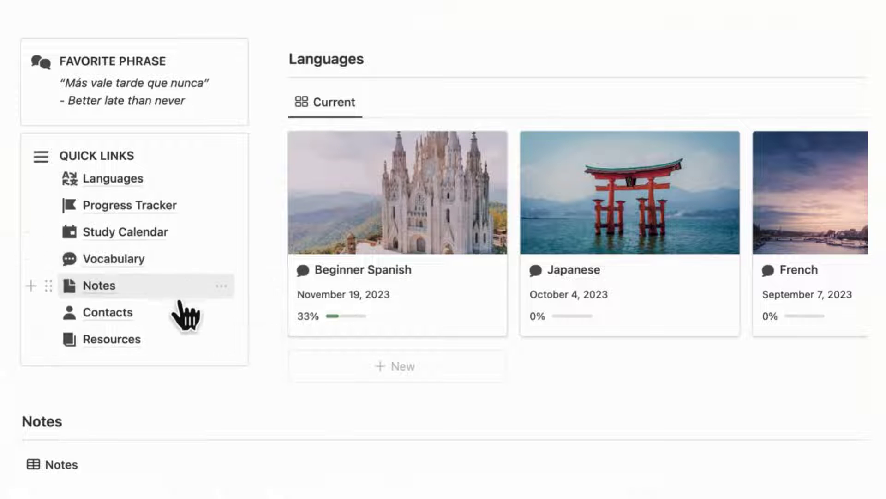
pyautogui.moveTo(181, 303)
pyautogui.moveTo(177, 346)
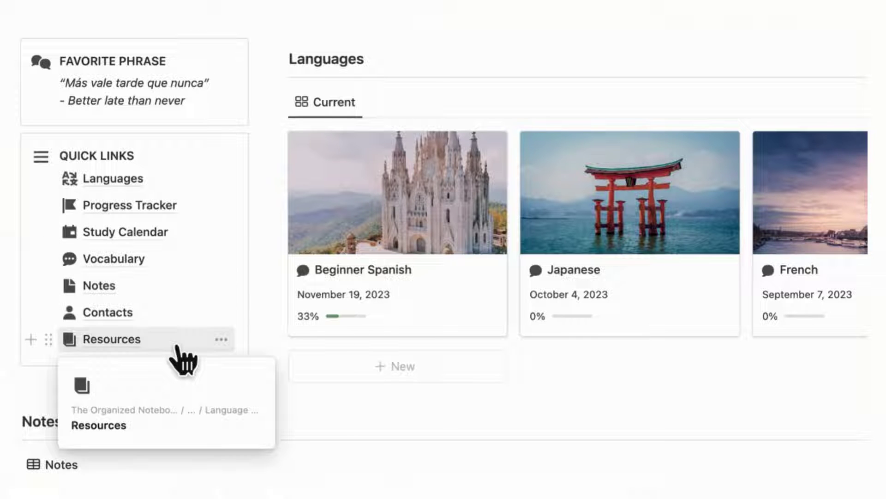
pyautogui.scroll(-5, 175, 333)
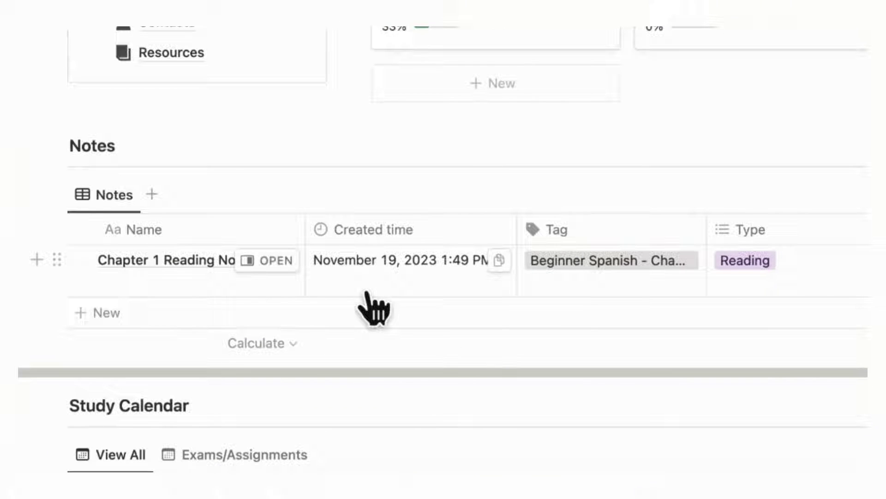
pyautogui.scroll(-9, 367, 293)
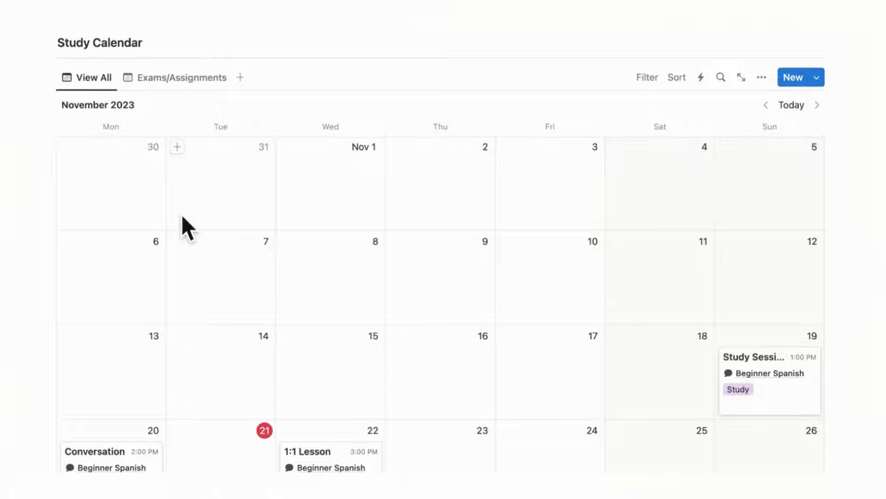
pyautogui.click(185, 79)
pyautogui.scroll(-3, 277, 258)
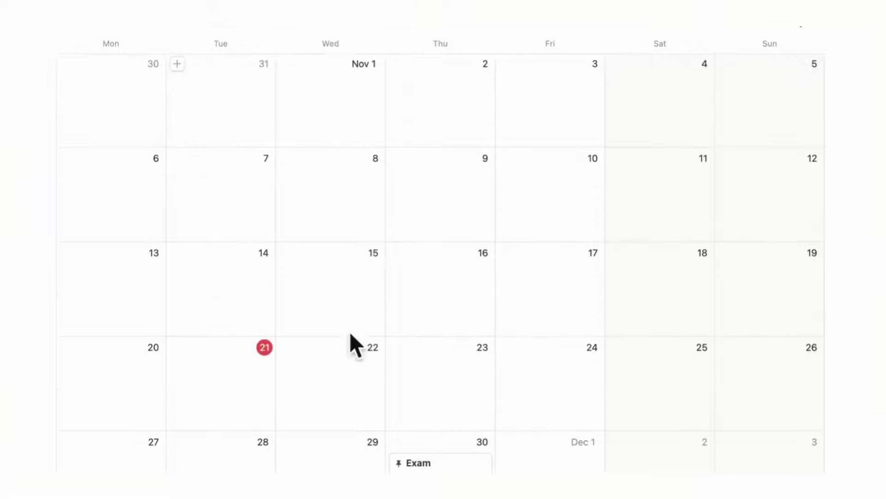
pyautogui.scroll(4, 389, 420)
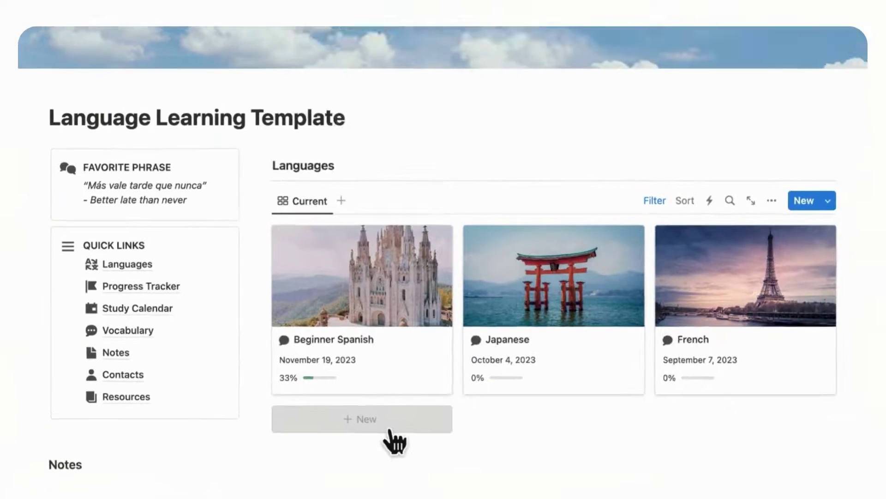
# Step: Create a new Languages gallery page and rename 'New Language' to 'Intermediate Spanish'
pyautogui.click(372, 369)
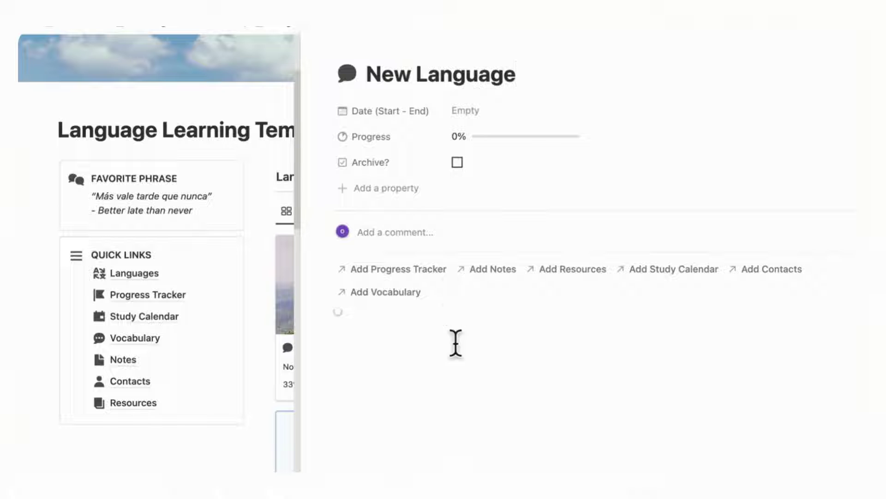
pyautogui.moveTo(378, 82); pyautogui.dragTo(549, 82)
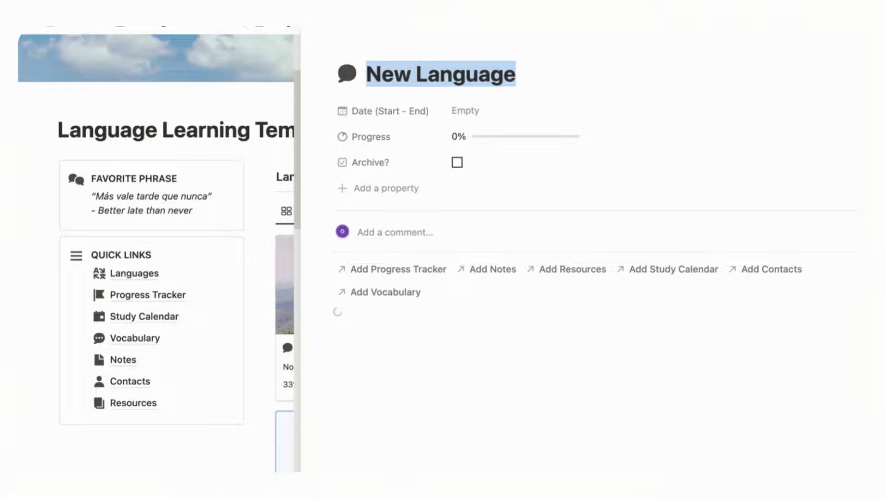
pyautogui.write('Intermediate Spanish')
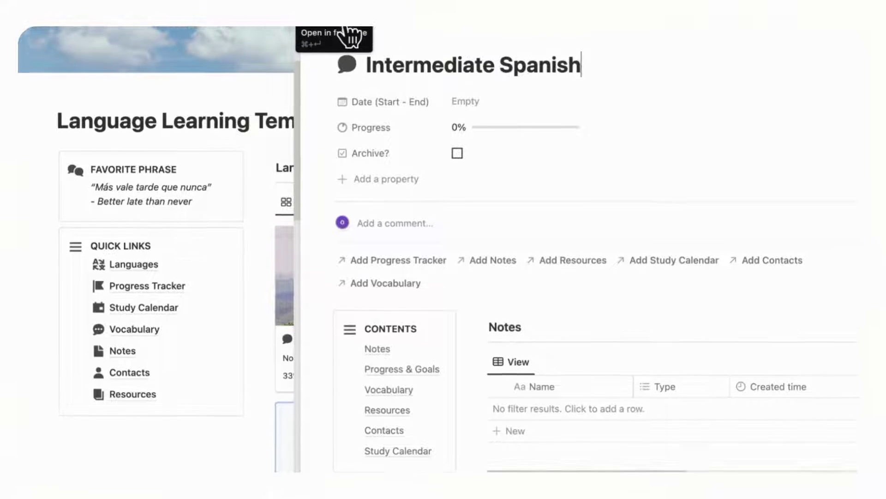
pyautogui.scroll(-4, 465, 192)
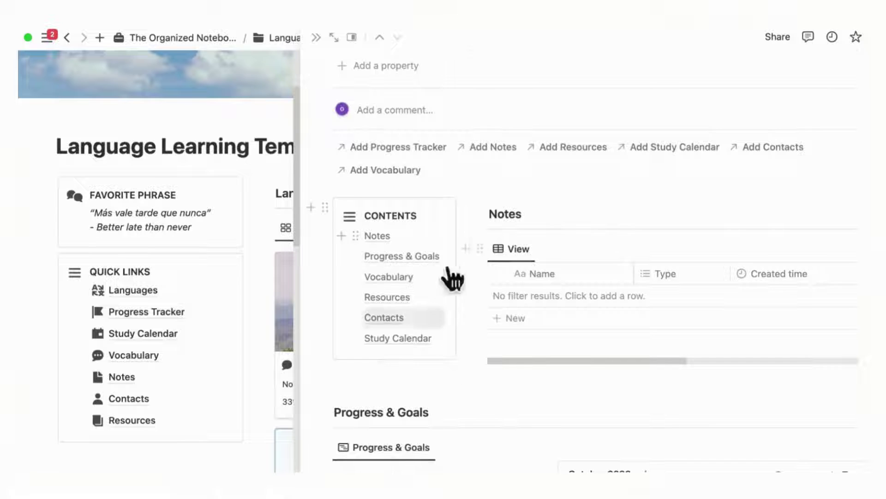
pyautogui.scroll(5, 481, 257)
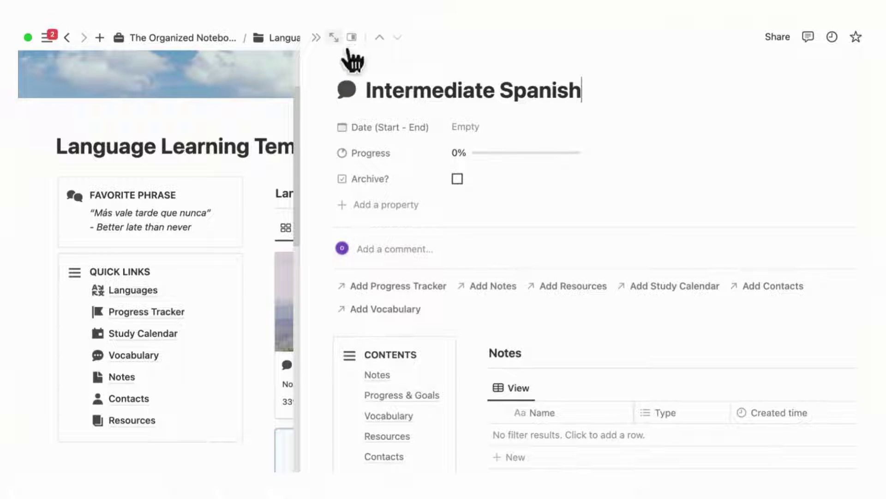
# Step: Open the Intermediate Spanish page full-size and set its Date (Start - End) to November 21, 2023
pyautogui.click(335, 37)
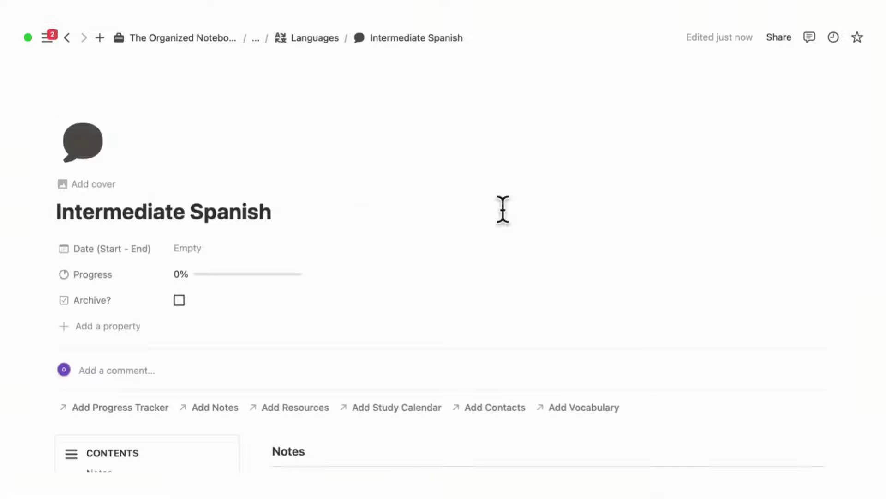
pyautogui.scroll(-1, 503, 209)
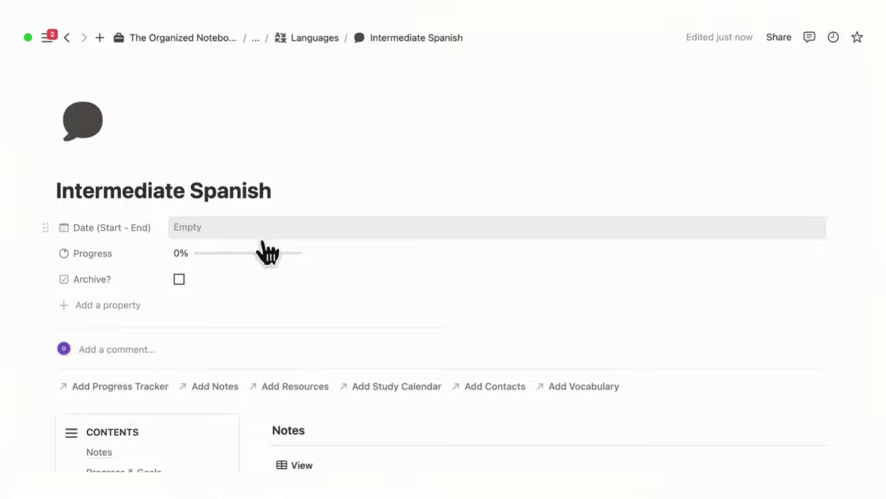
pyautogui.click(343, 229)
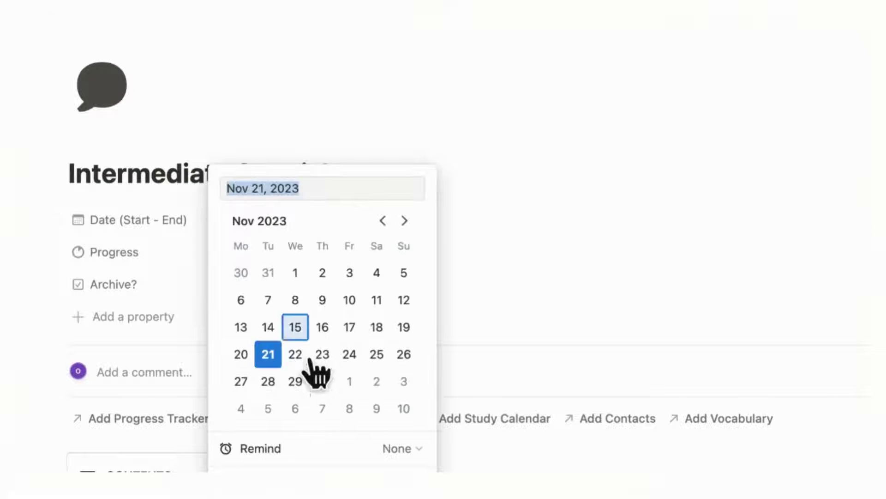
pyautogui.click(496, 254)
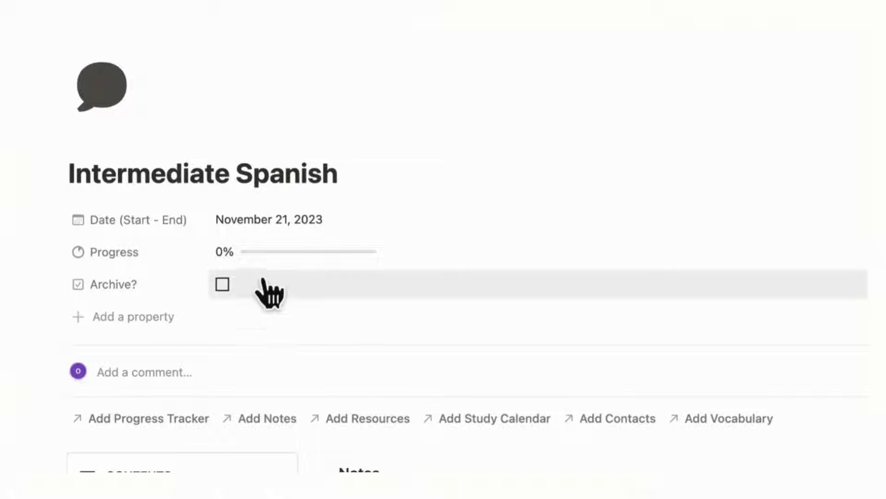
pyautogui.scroll(-2, 265, 305)
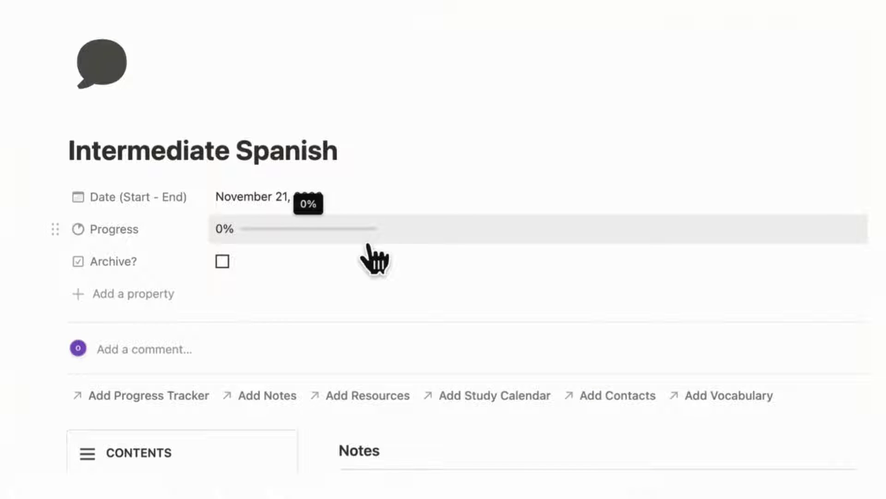
pyautogui.scroll(-5, 369, 251)
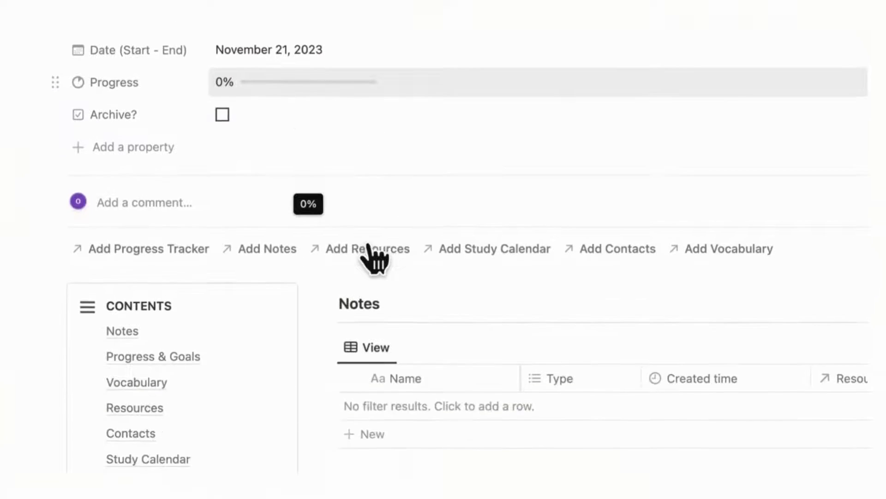
# Step: Add a new row to the Notes table named '1:1 Lesson Notes'
pyautogui.scroll(-4, 361, 247)
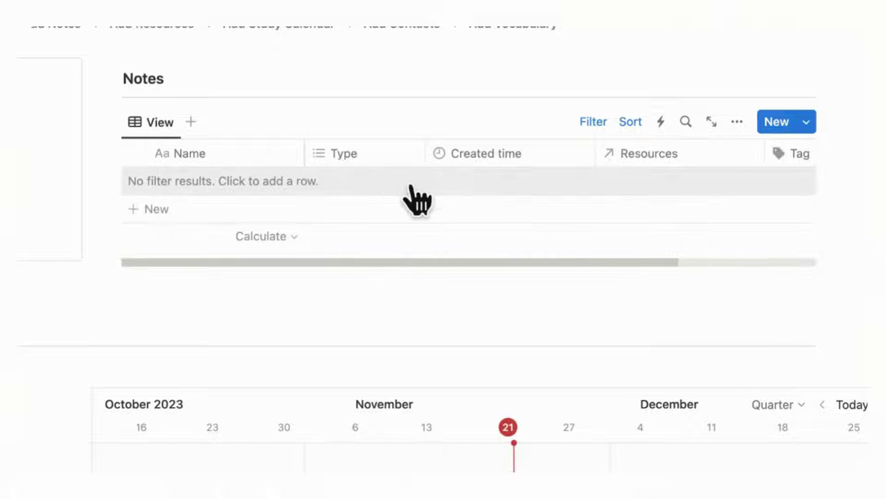
pyautogui.click(178, 215)
pyautogui.write('New Note')
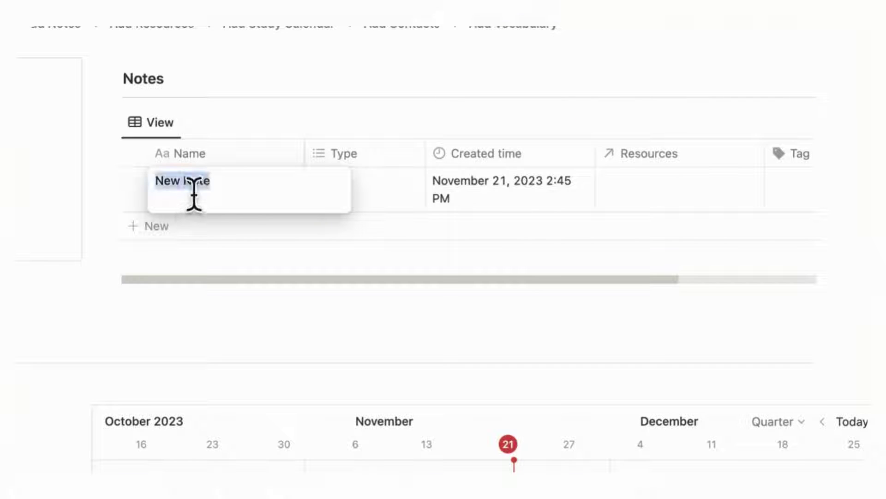
pyautogui.press('BackSpace')
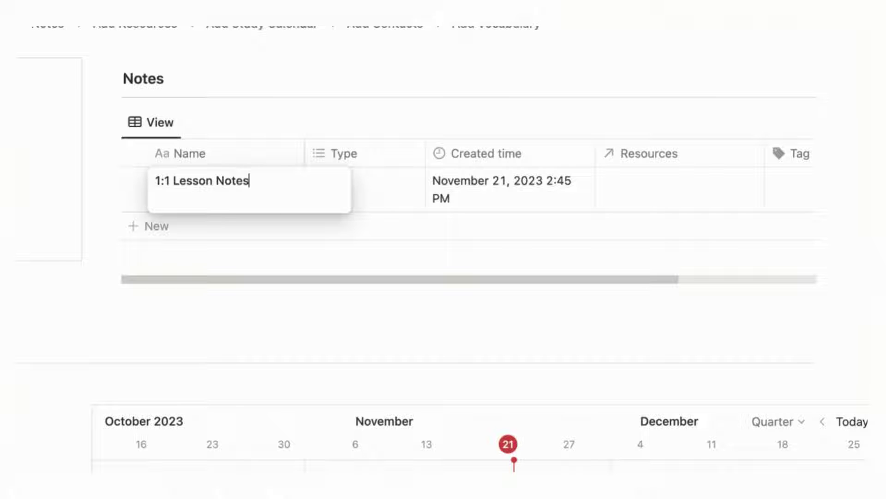
pyautogui.write('1:1 Lesson Notes')
pyautogui.click(406, 210)
# Step: Set the 1:1 Lesson Notes entry's Type to Lesson
pyautogui.click(392, 198)
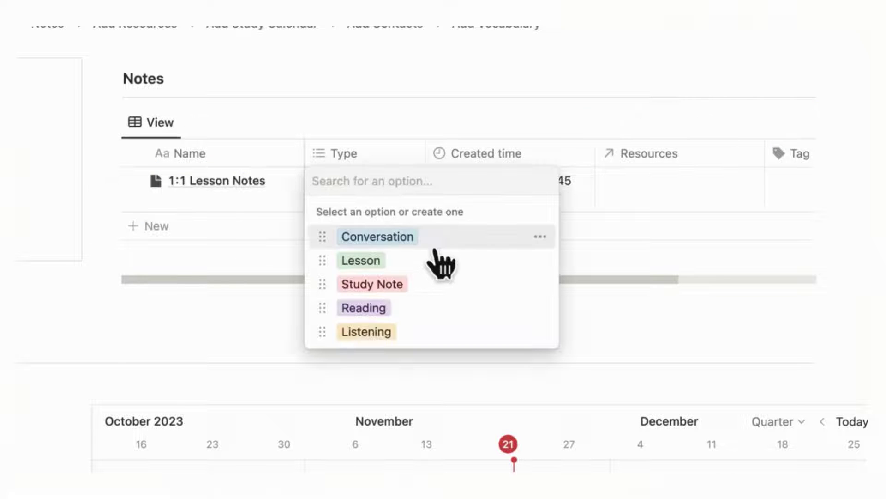
pyautogui.click(435, 260)
pyautogui.press('Escape')
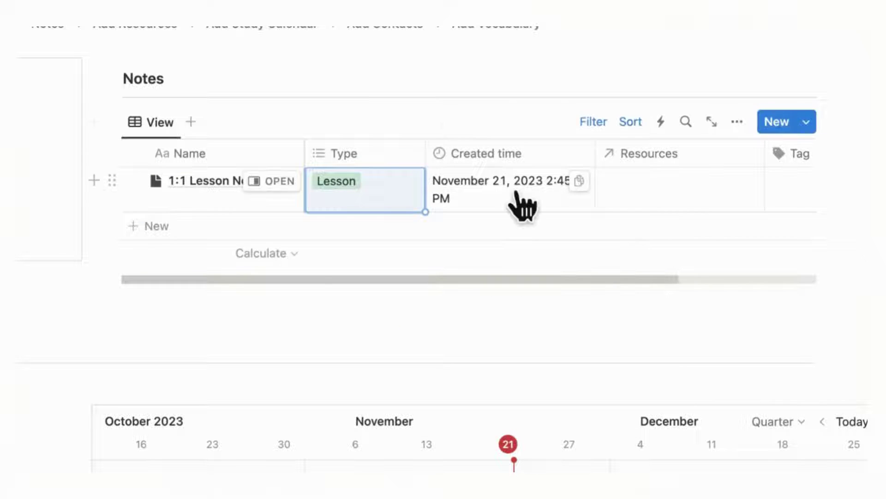
pyautogui.press('Left')
pyautogui.hscroll(5, 520, 196)
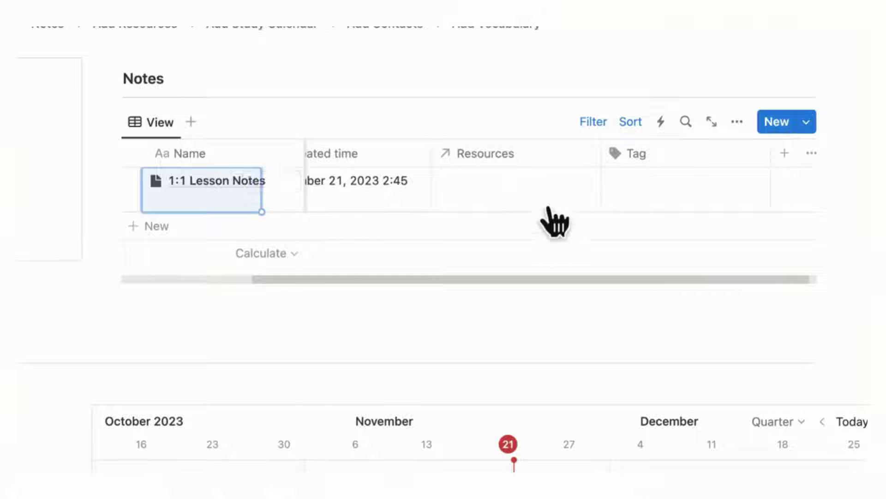
pyautogui.moveTo(584, 203)
pyautogui.click(503, 198)
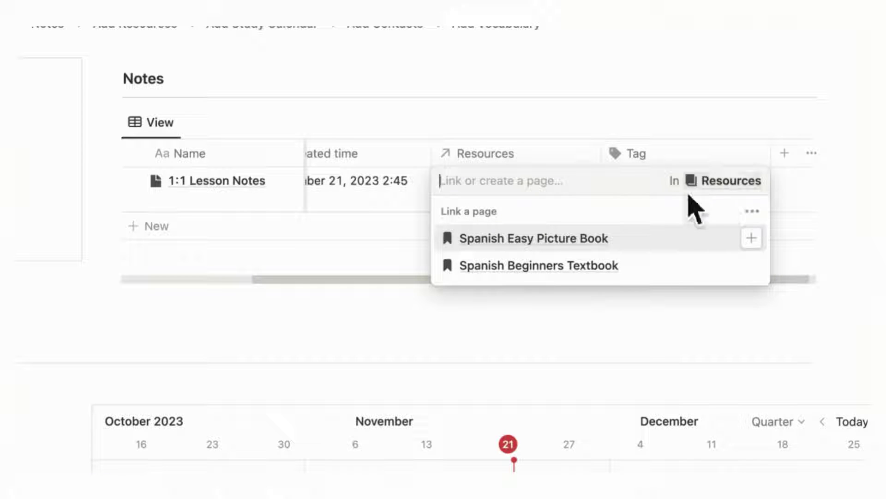
# Step: Close the Resources picker and create the tag 'Intermediate Spanish - Chapter 1' on the note
pyautogui.click(683, 117)
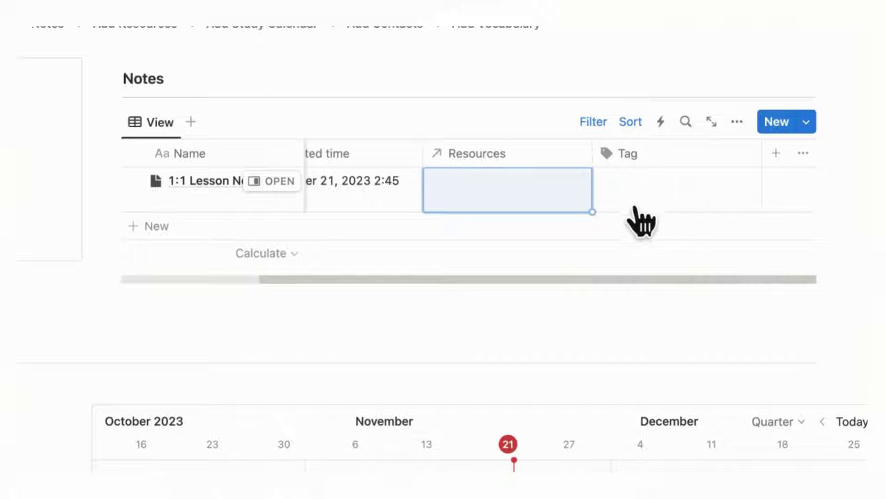
pyautogui.click(675, 196)
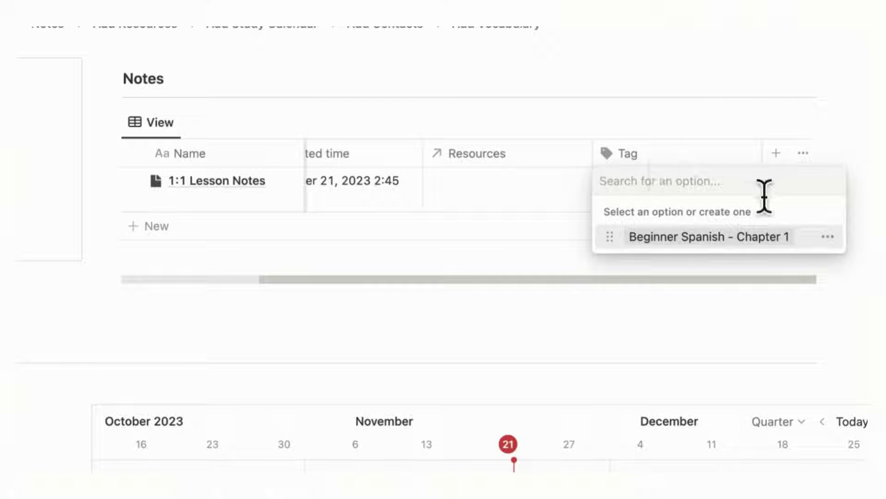
pyautogui.write('Interme')
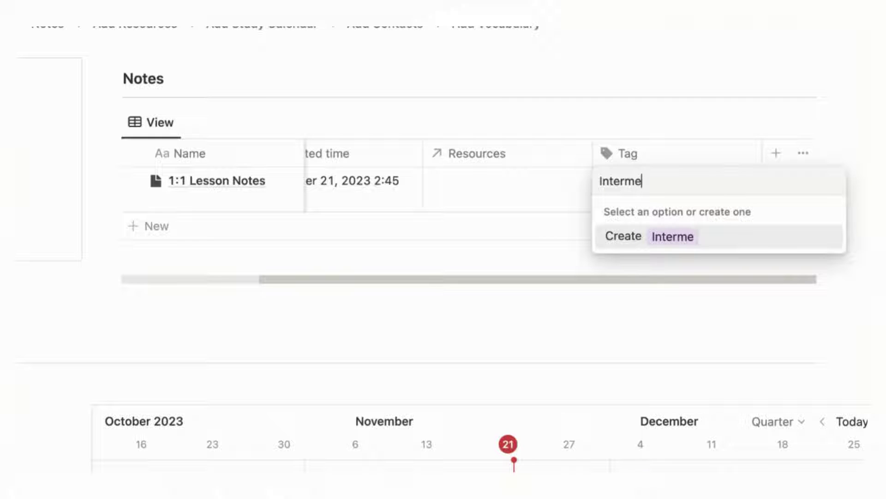
pyautogui.write('- Chapter 1')
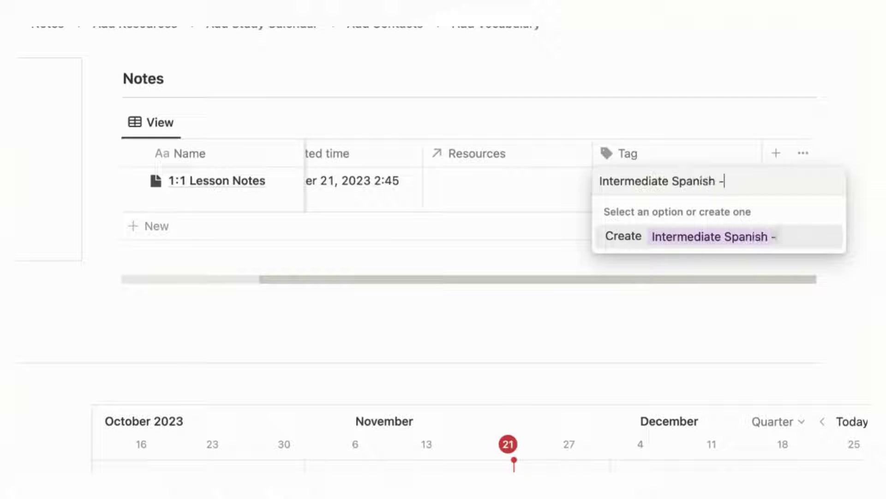
pyautogui.press('Return')
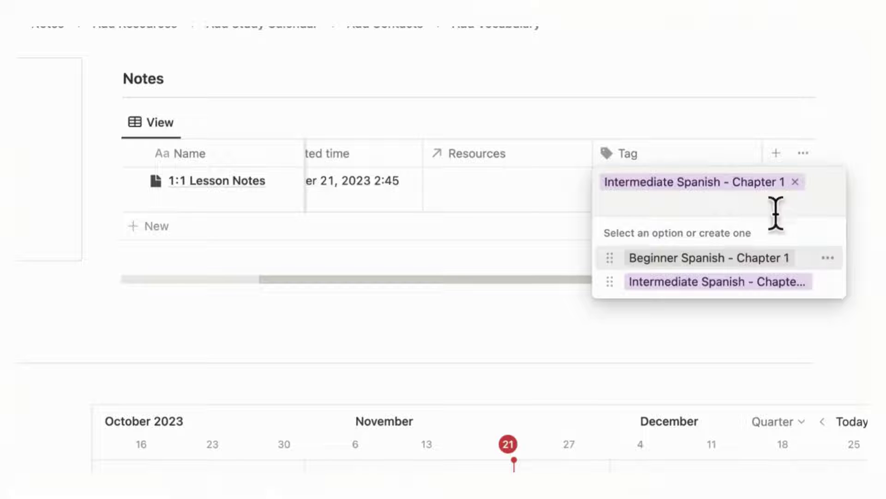
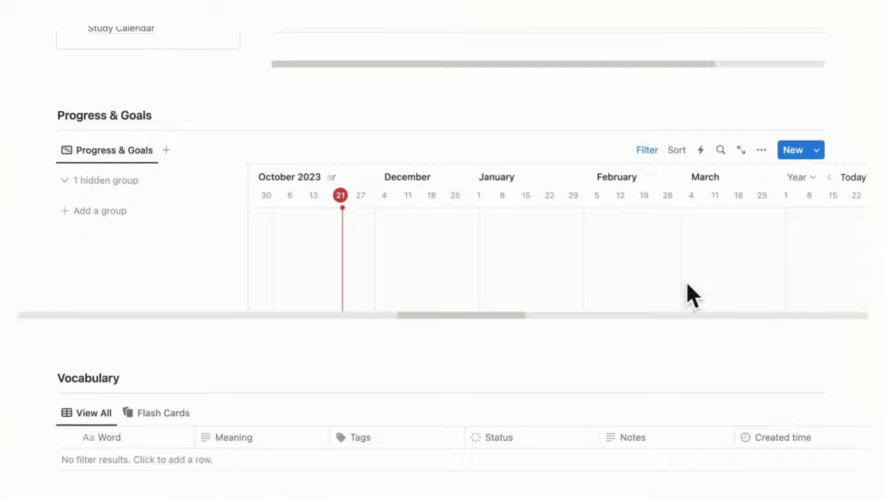
# Step: Create a new Progress & Goals timeline item named Final Exam
pyautogui.hscroll(3, 690, 272)
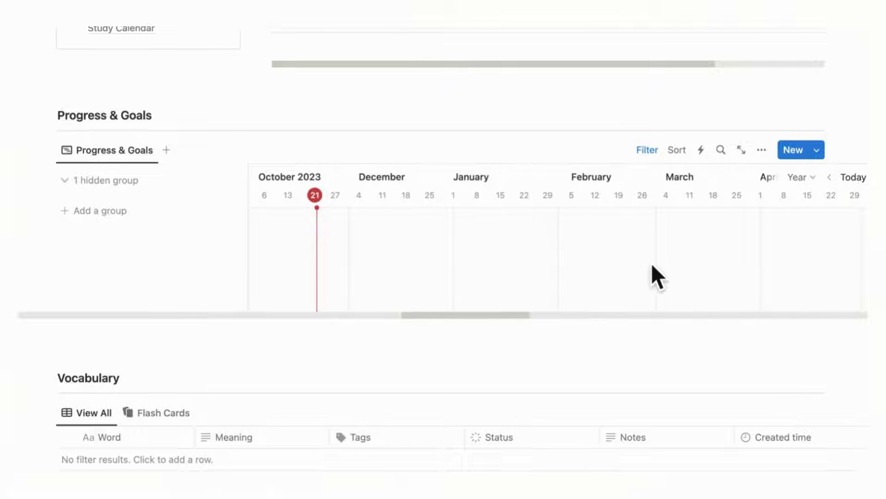
pyautogui.scroll(-1, 813, 153)
pyautogui.scroll(1, 733, 247)
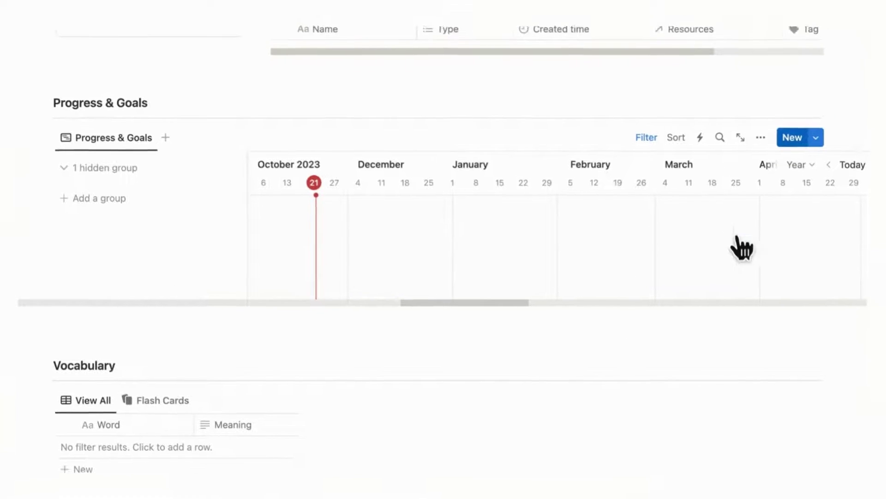
pyautogui.click(733, 248)
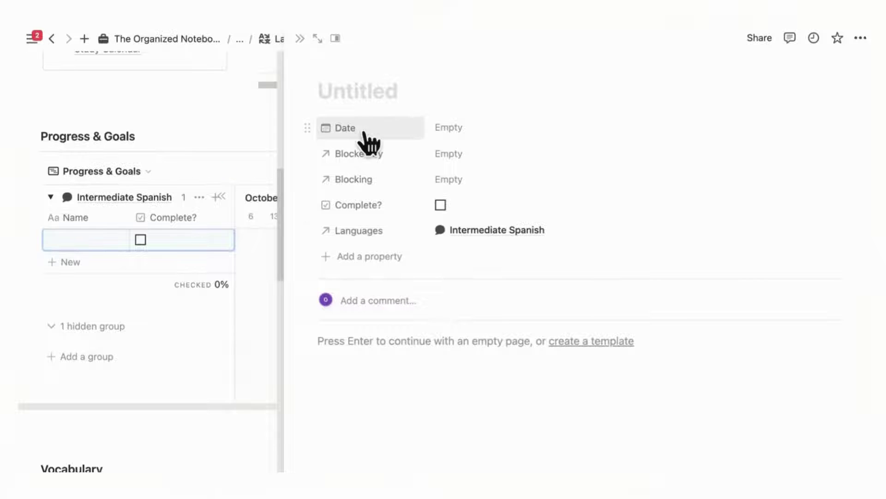
pyautogui.write('Final Exam')
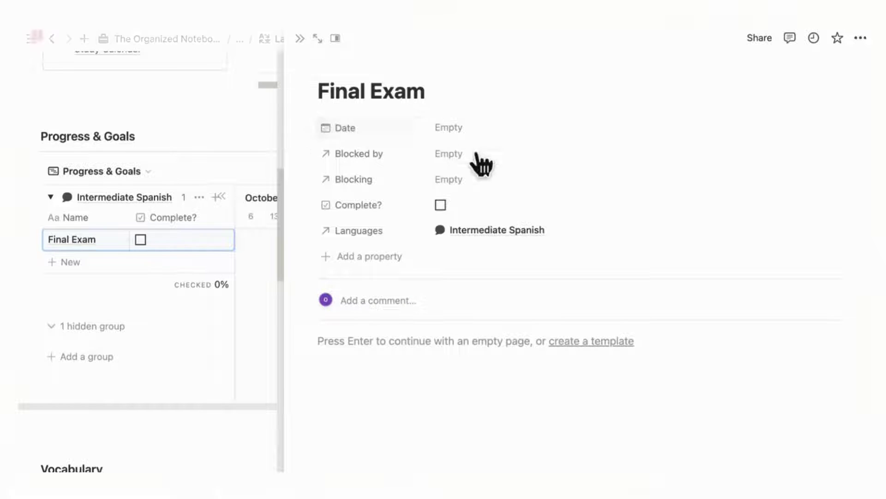
# Step: Set the Final Exam date to March 8, 2024 and close its page
pyautogui.click(525, 135)
pyautogui.click(586, 183)
pyautogui.click(585, 184)
pyautogui.click(585, 184)
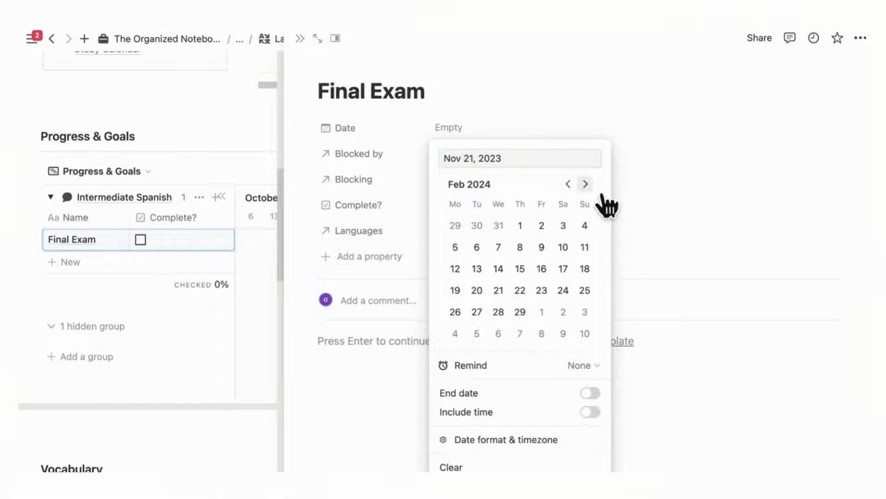
pyautogui.click(586, 183)
pyautogui.click(585, 183)
pyautogui.click(568, 184)
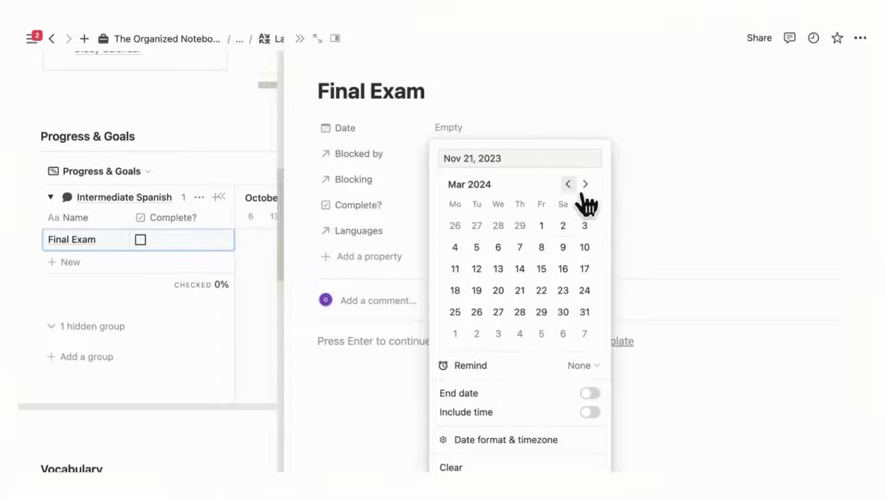
pyautogui.click(541, 247)
pyautogui.click(573, 123)
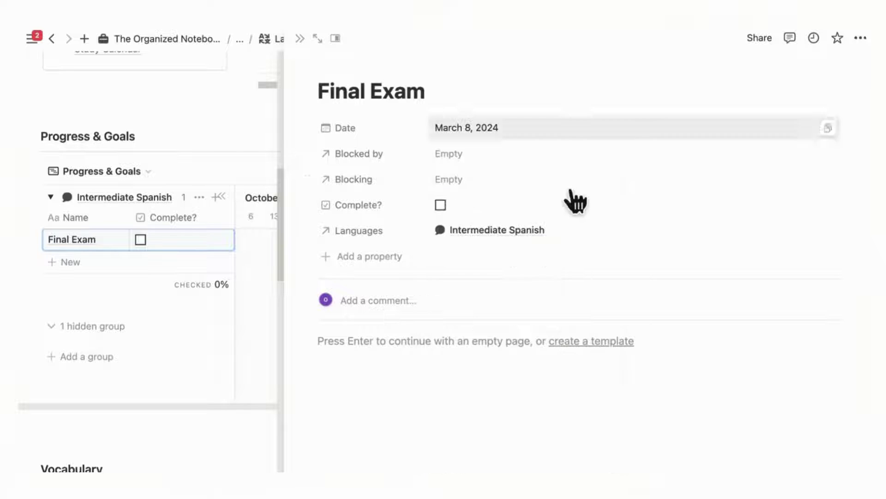
pyautogui.click(300, 38)
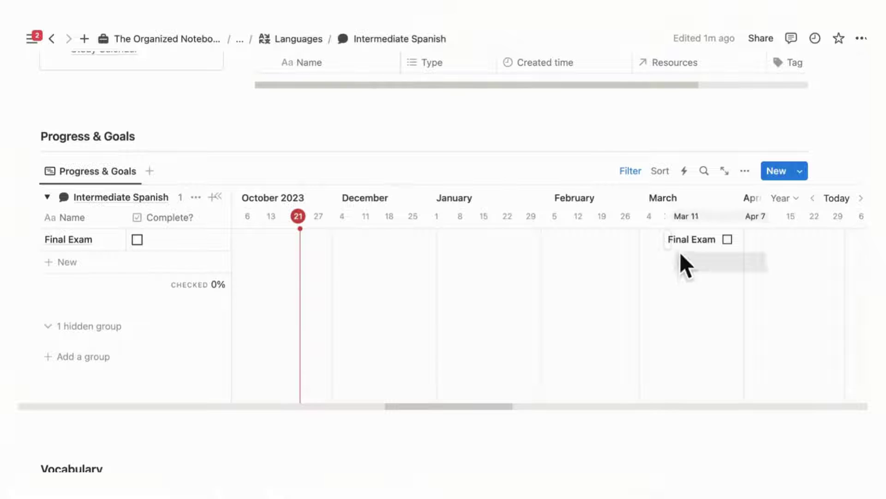
# Step: Extend the Final Exam's start back into February
pyautogui.moveTo(669, 241); pyautogui.dragTo(626, 243)
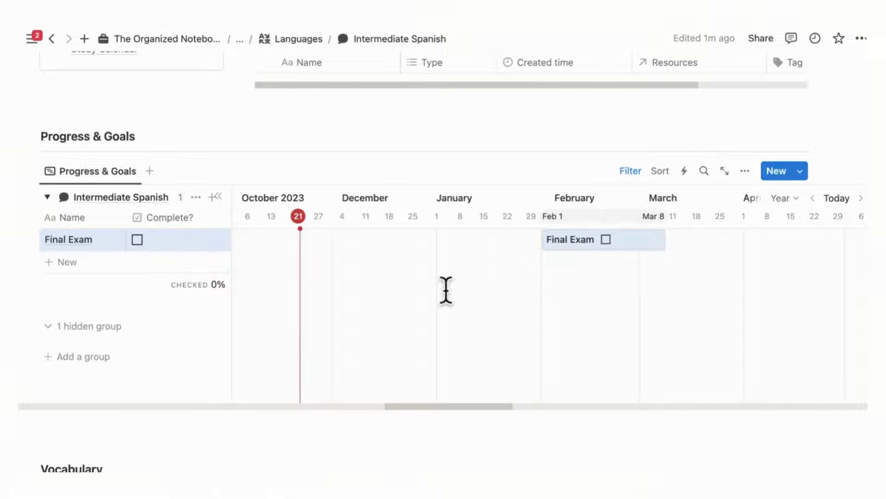
pyautogui.hscroll(-2, 446, 290)
pyautogui.hscroll(-1, 601, 279)
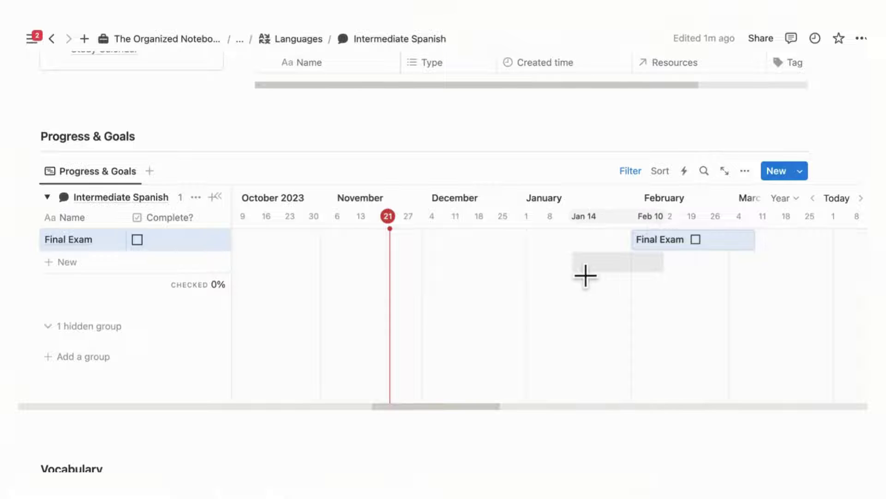
# Step: Add a completed January 4–31 goal 'Finish Chapter 5-10 in Textbook' that blocks Final Exam
pyautogui.click(549, 276)
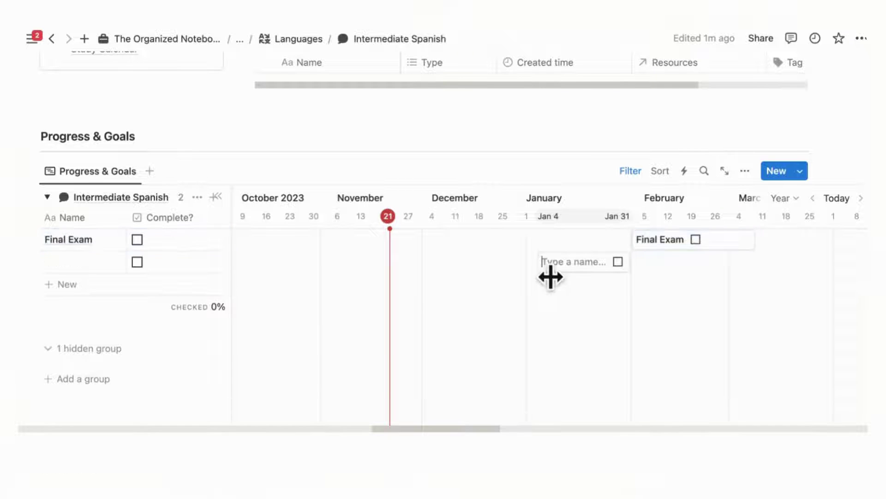
pyautogui.click(83, 269)
pyautogui.write('Finish Chapter 5-10 in Textbook')
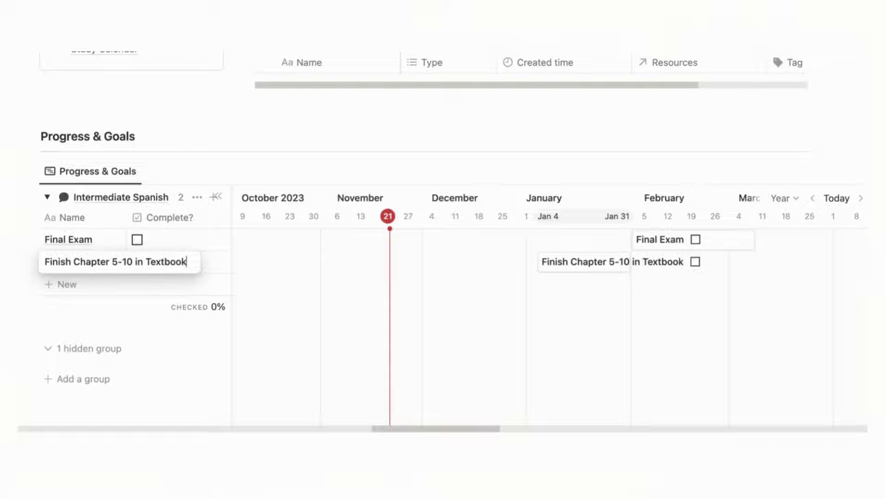
pyautogui.press('Escape')
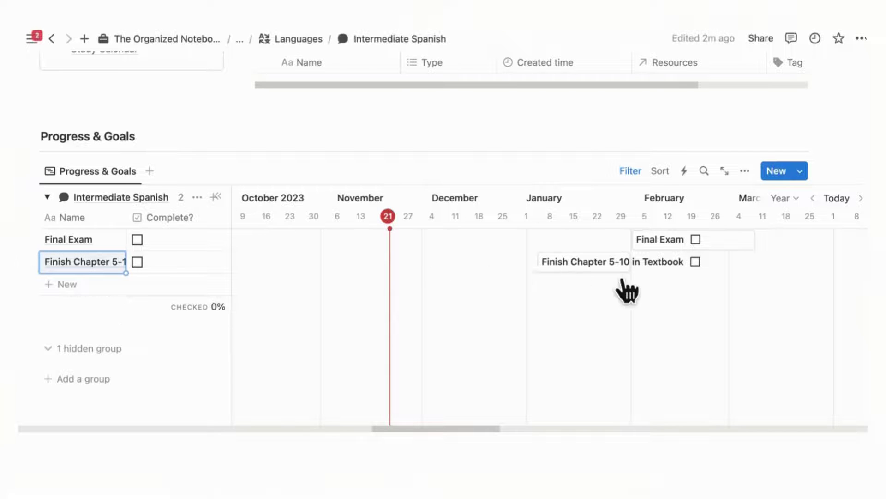
pyautogui.moveTo(642, 265)
pyautogui.mouseDown()
pyautogui.moveTo(627, 242)
pyautogui.moveTo(641, 251)
pyautogui.mouseUp()
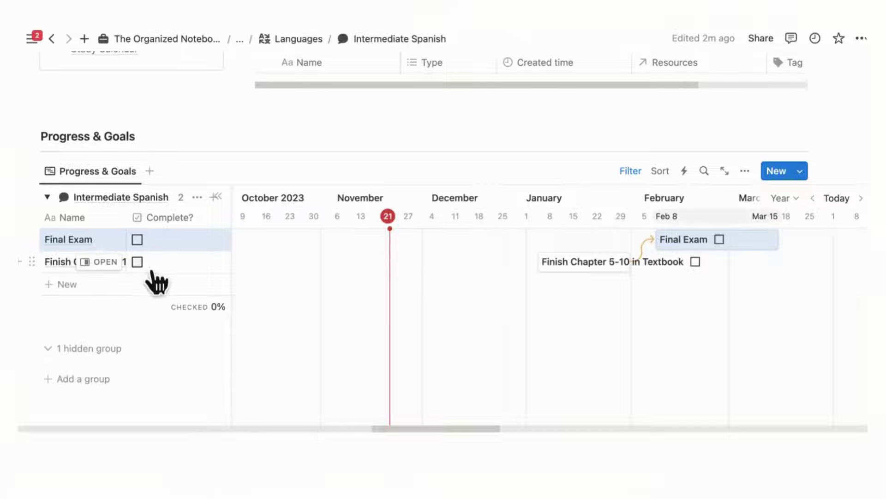
pyautogui.click(138, 262)
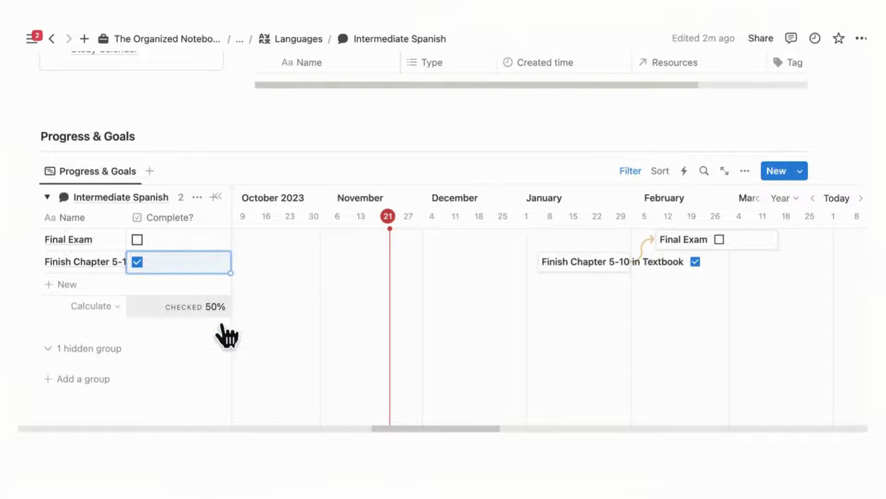
# Step: Add a New Word row to the Vocabulary table and enter its meaning
pyautogui.scroll(10, 228, 336)
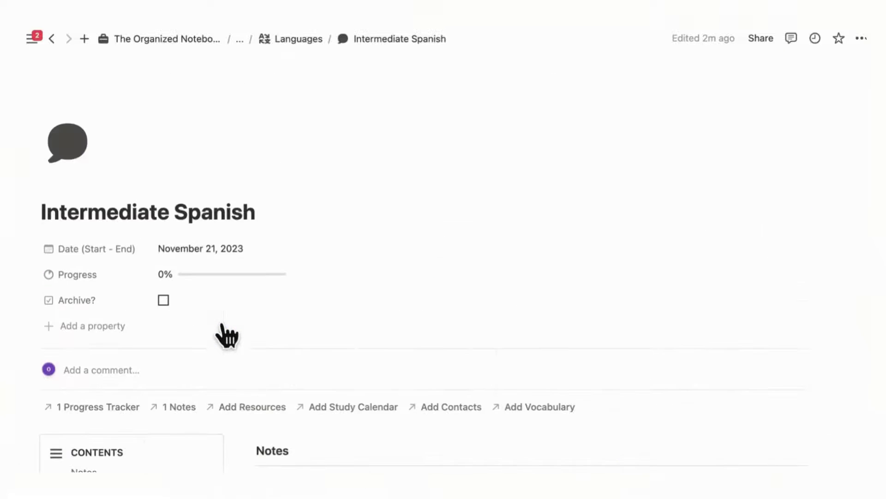
pyautogui.scroll(-10, 234, 326)
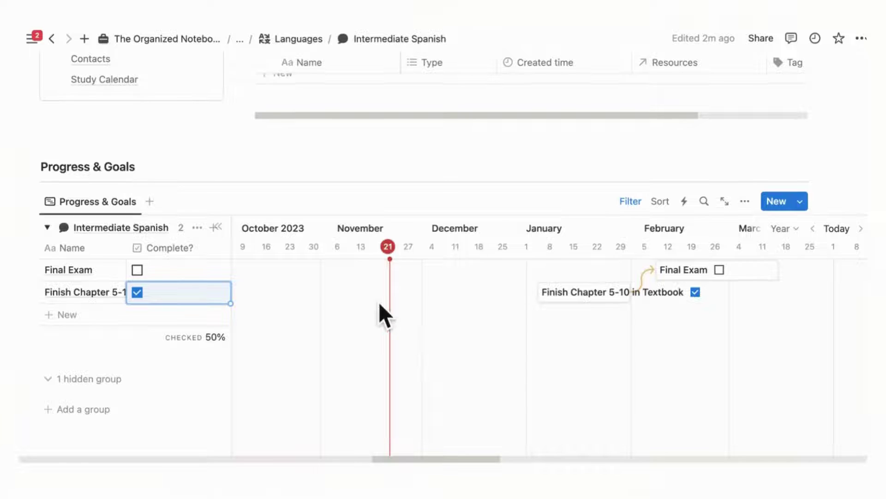
pyautogui.scroll(10, 245, 212)
pyautogui.scroll(-15, 331, 340)
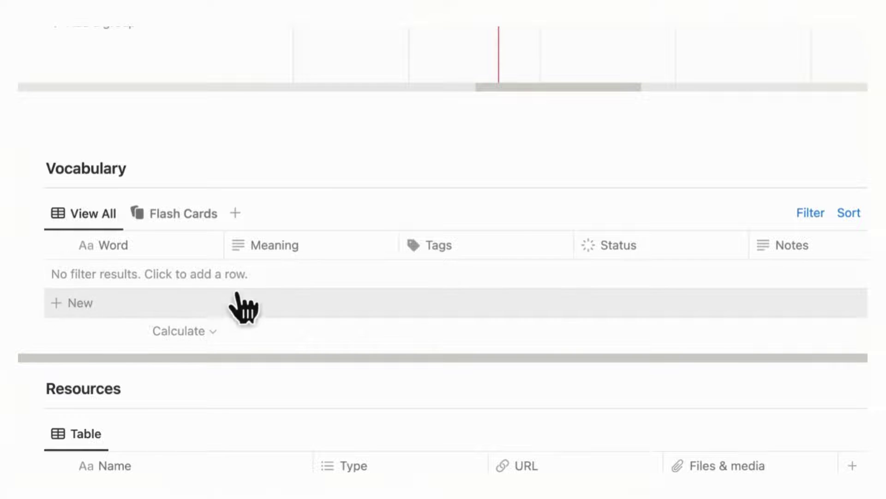
pyautogui.scroll(-3, 305, 305)
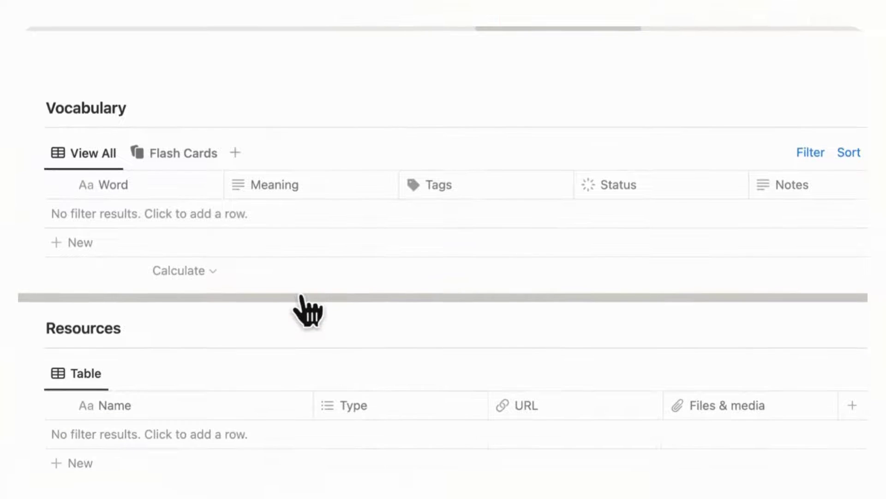
pyautogui.click(203, 251)
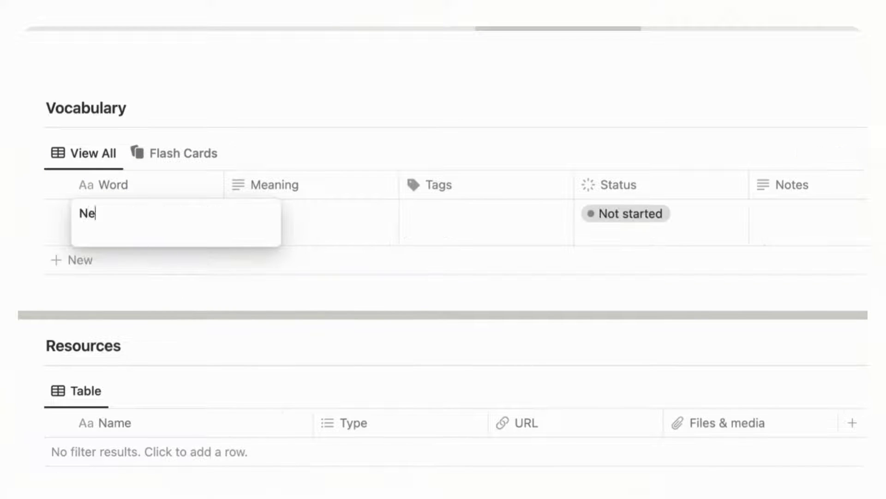
pyautogui.press('Escape')
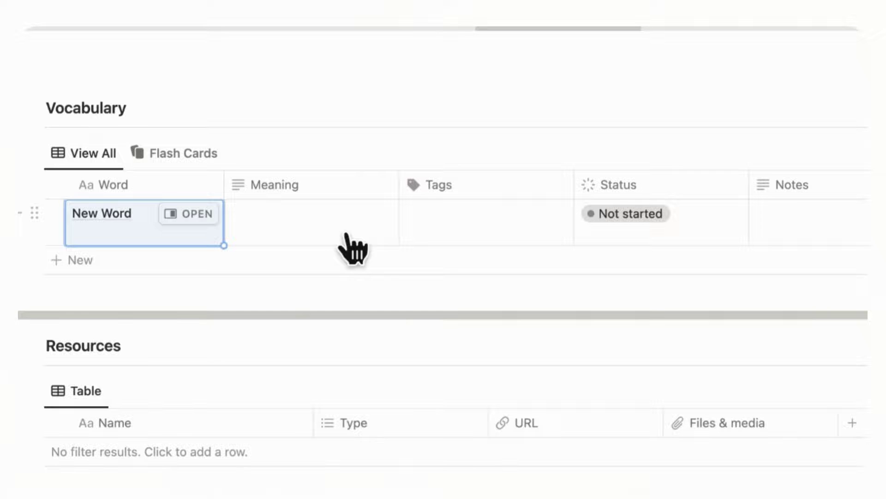
pyautogui.click(311, 233)
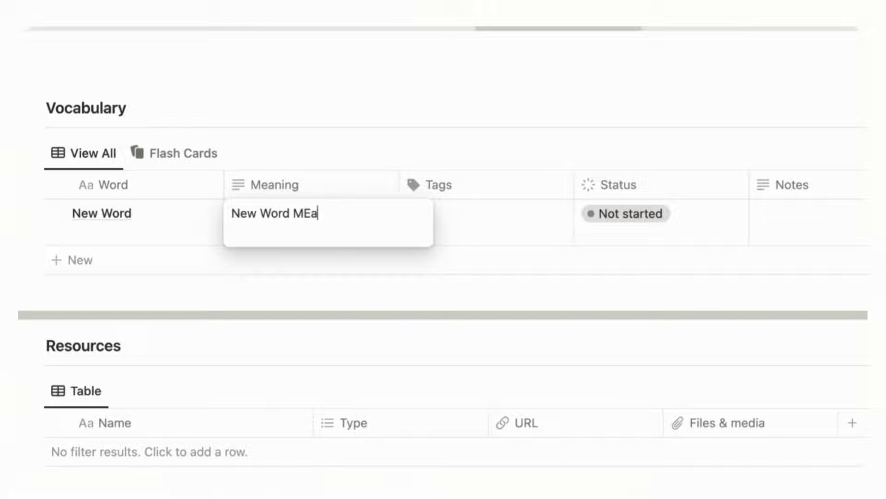
pyautogui.press('Escape')
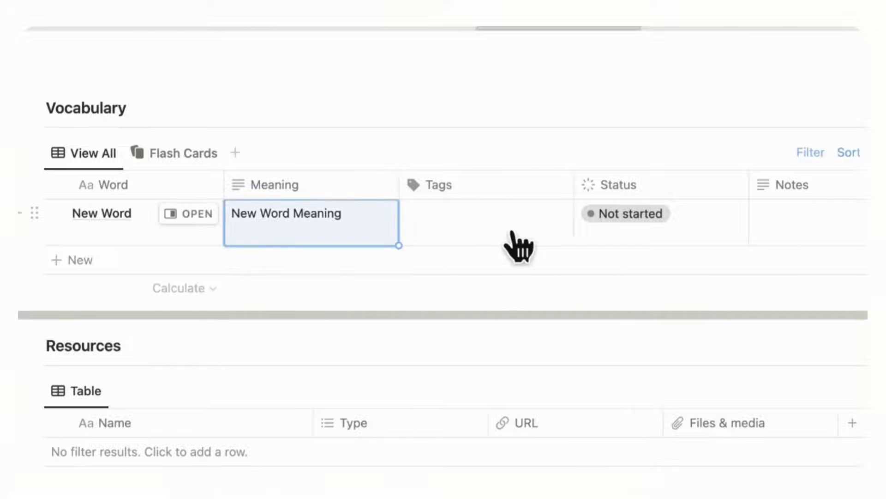
# Step: Tag the New Word entry with a new 'Intermediate Spanish Textbook Chapter 1' tag
pyautogui.click(510, 239)
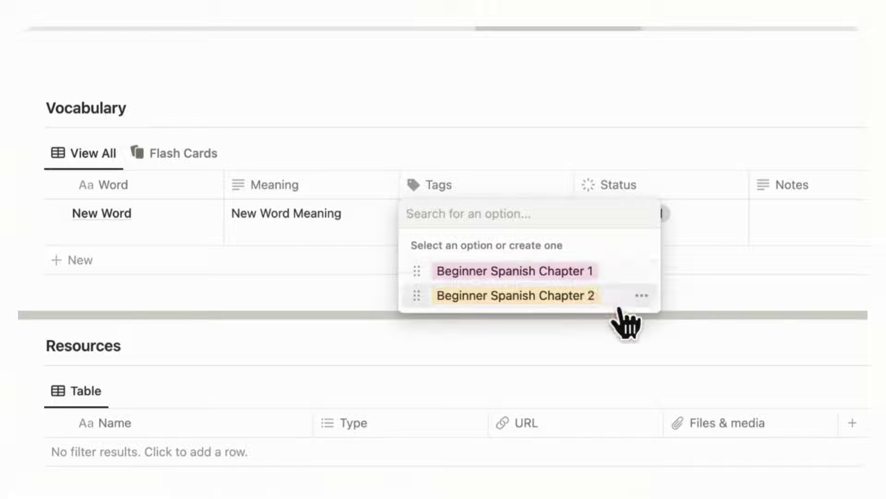
pyautogui.write('Intermediate Spanish Textbook Chapter 1')
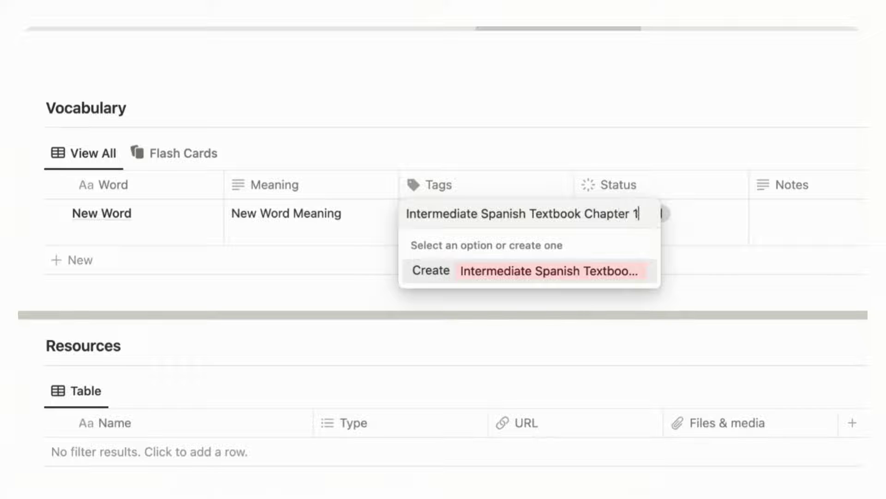
pyautogui.press('Return')
pyautogui.press('Escape')
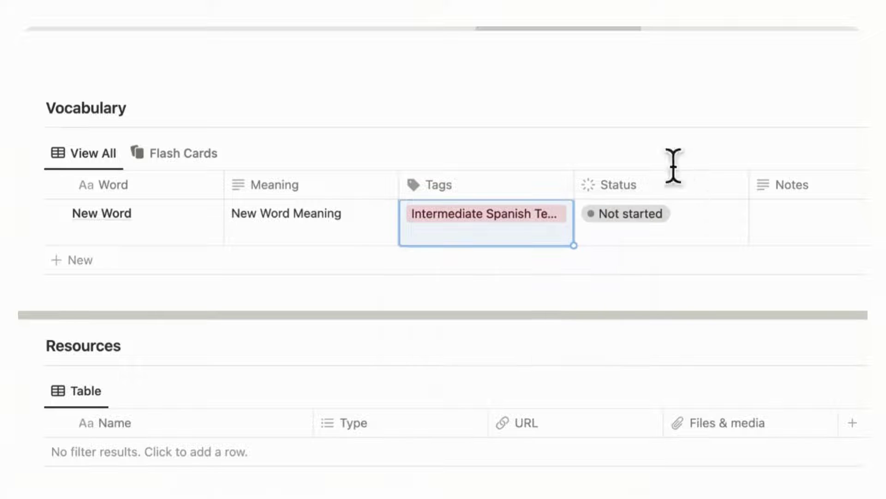
# Step: Show the vocabulary in the Flash Cards view
pyautogui.hscroll(5, 790, 280)
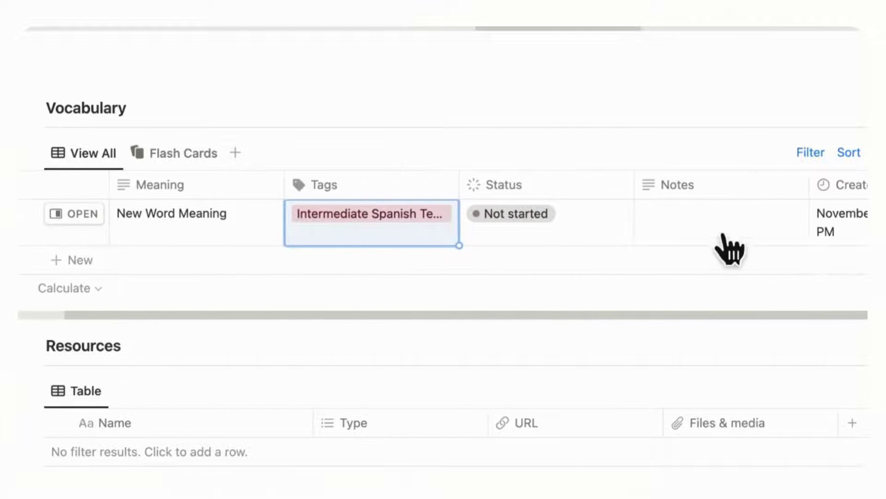
pyautogui.hscroll(-5, 739, 242)
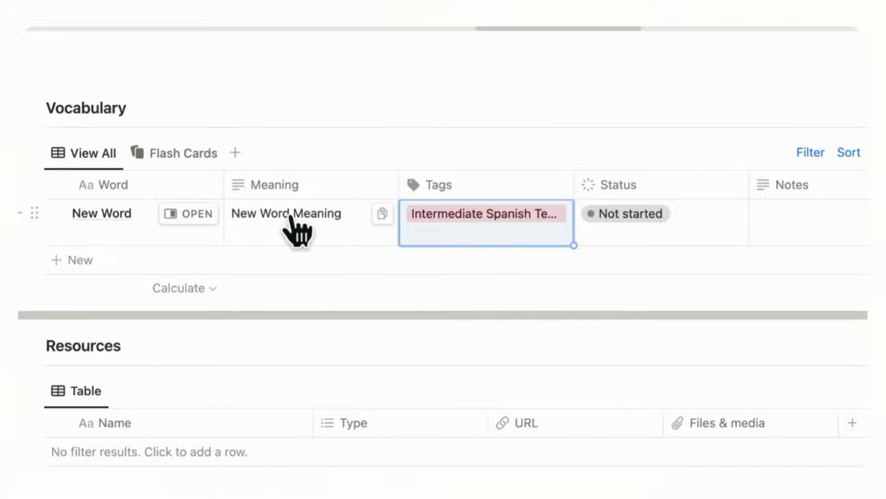
pyautogui.click(194, 167)
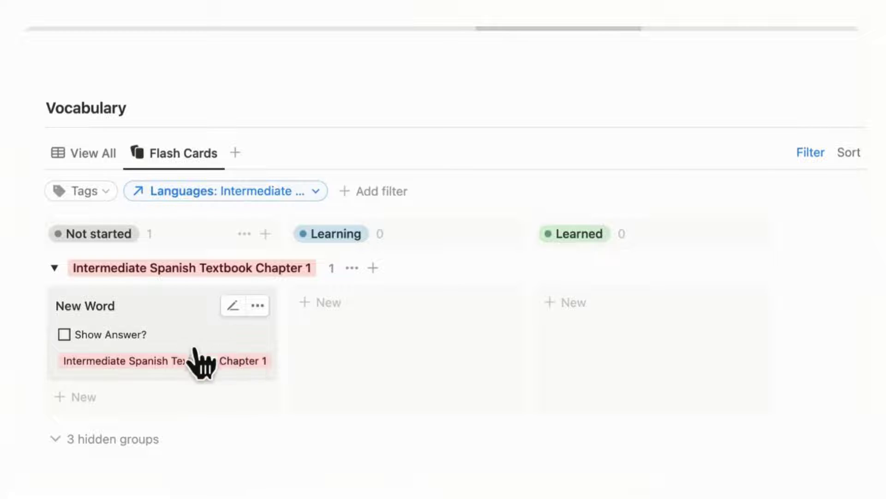
# Step: Tick Show Answer? on the New Word card, try moving it to Learning, then reopen View All
pyautogui.scroll(-2, 189, 349)
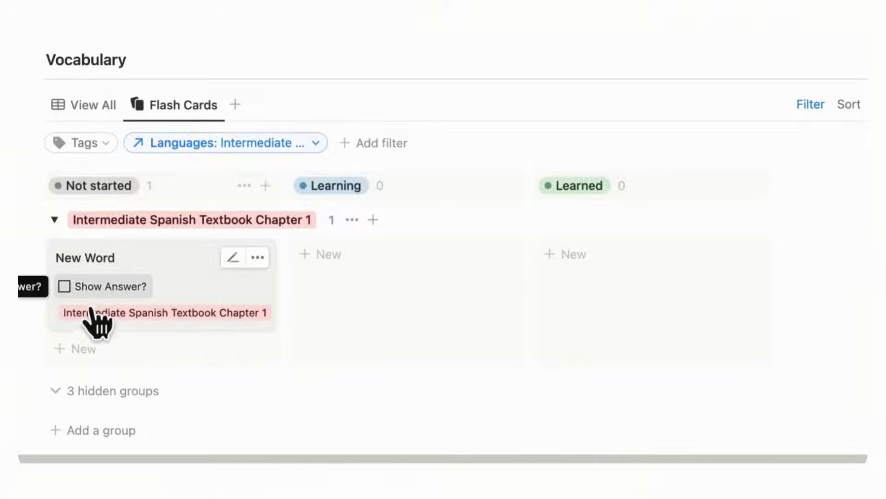
pyautogui.click(78, 295)
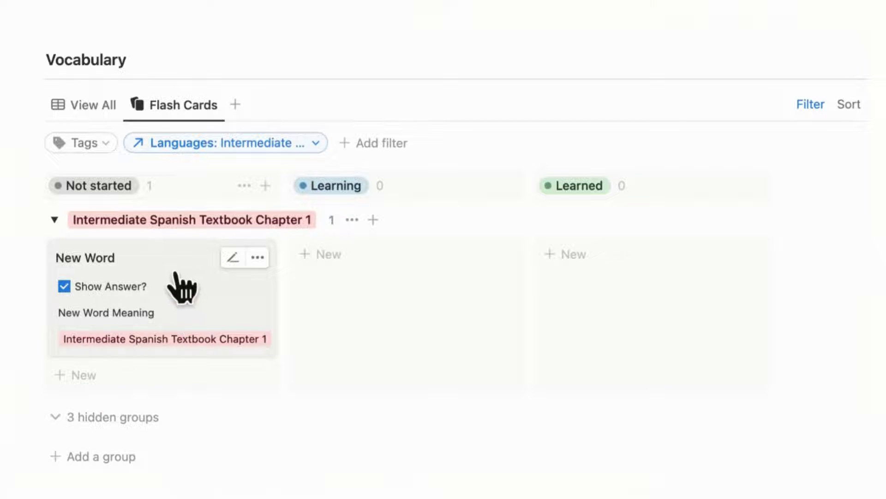
pyautogui.moveTo(176, 276); pyautogui.dragTo(247, 283)
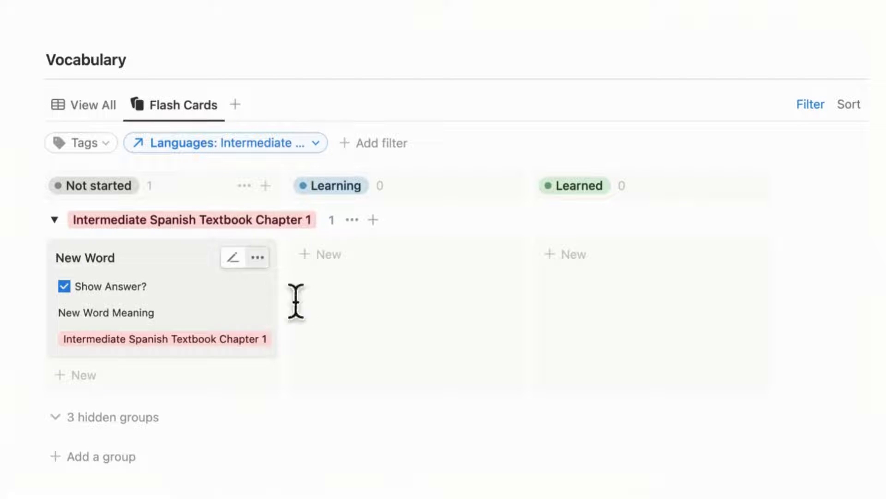
pyautogui.click(99, 111)
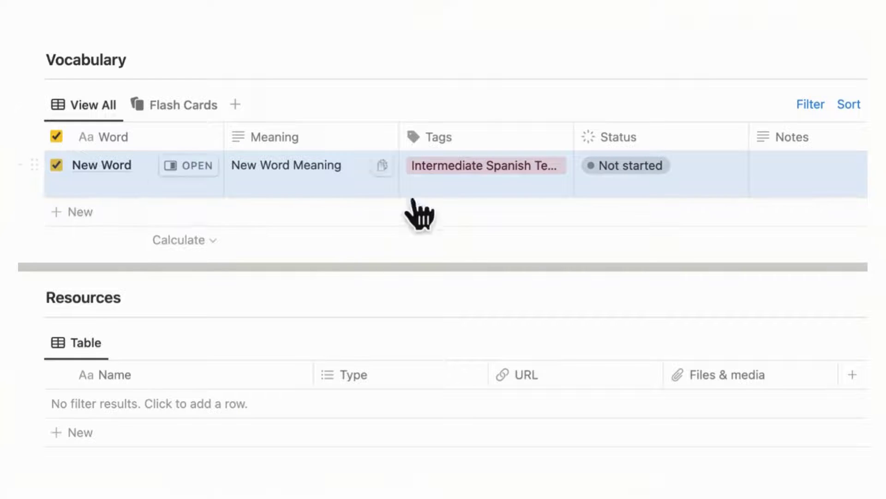
# Step: Add an empty Tags filter next to the Languages filter on the View All table
pyautogui.click(56, 165)
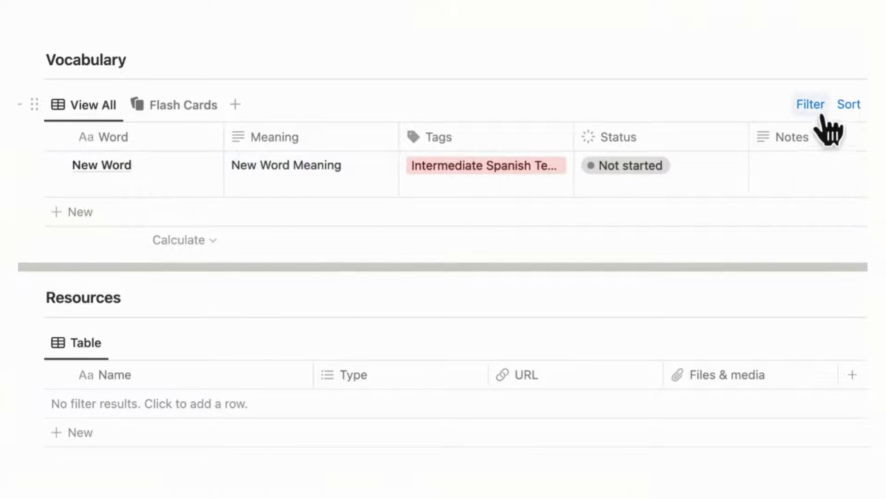
pyautogui.click(828, 110)
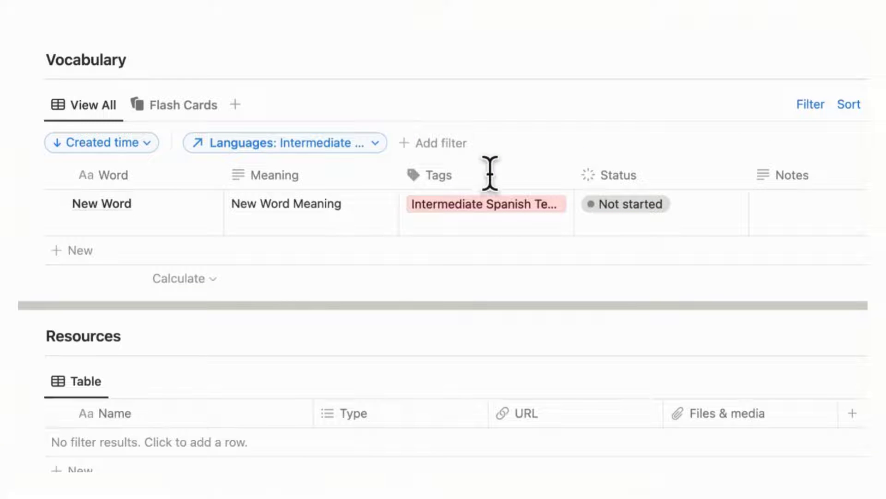
pyautogui.click(469, 149)
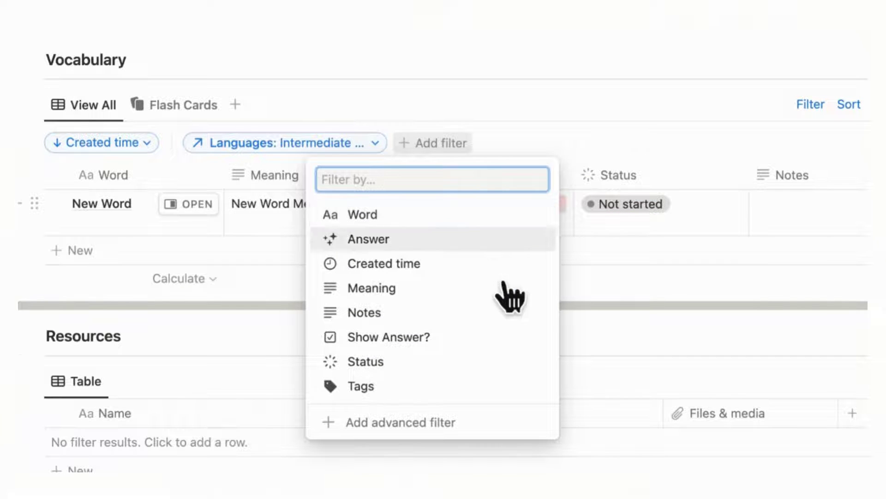
pyautogui.click(461, 390)
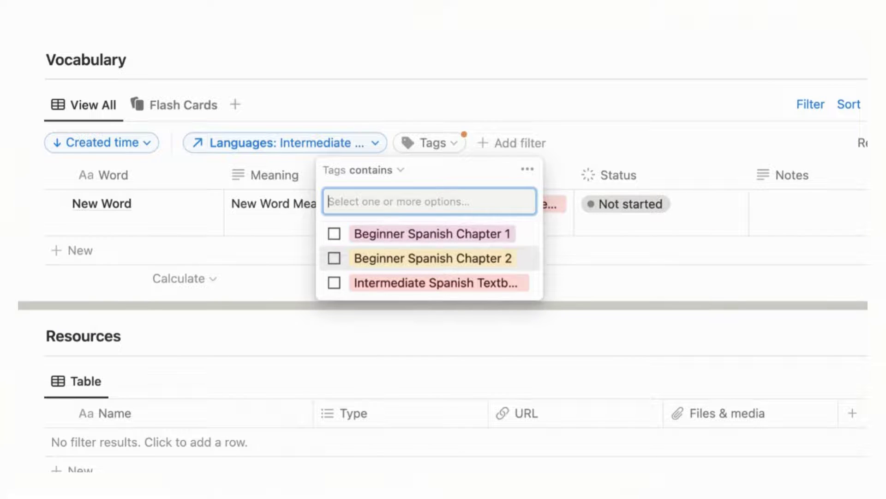
pyautogui.press('Escape')
pyautogui.scroll(-1, 665, 190)
pyautogui.scroll(-5, 665, 190)
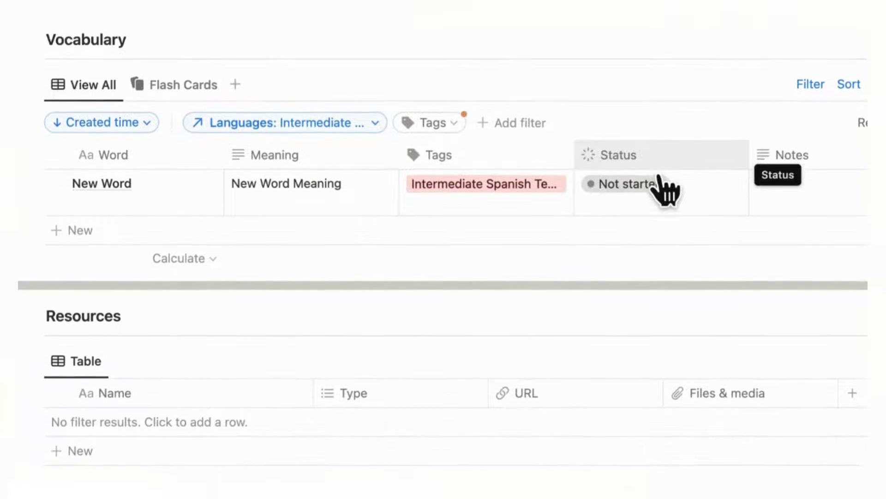
pyautogui.press('super+equal')
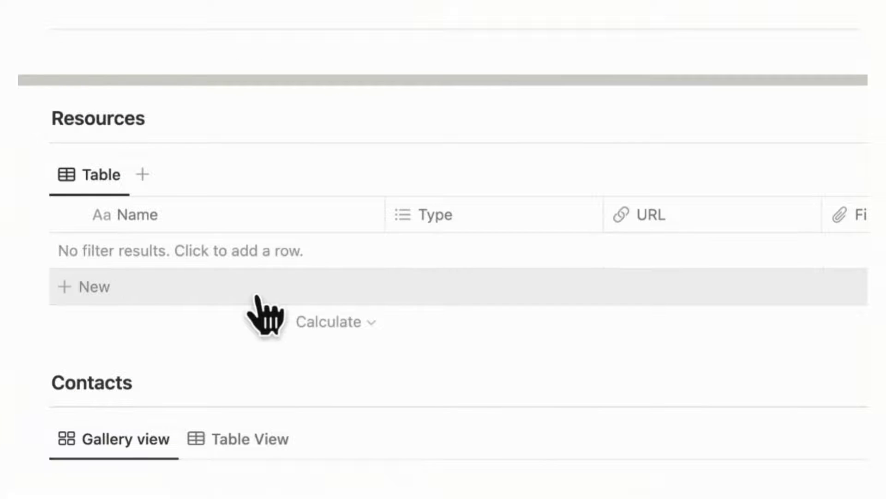
# Step: Add an 'Intermediate Spanish Textbook' row to Resources with Type set to Textbook
pyautogui.click(258, 298)
pyautogui.write('New Resource')
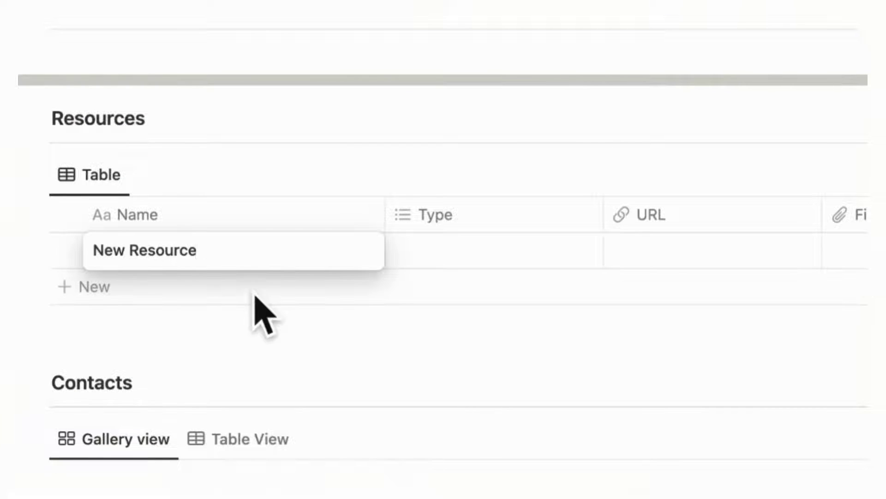
pyautogui.tripleClick(196, 251)
pyautogui.press('BackSpace')
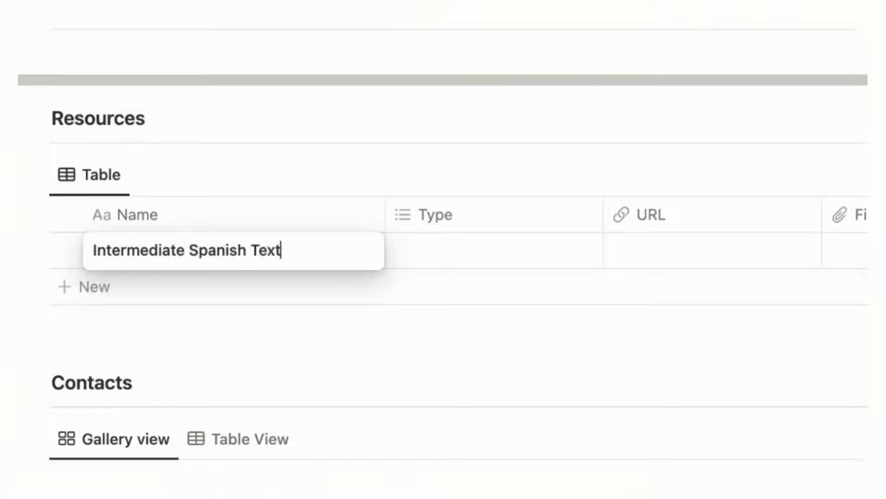
pyautogui.press('Return')
pyautogui.click(522, 265)
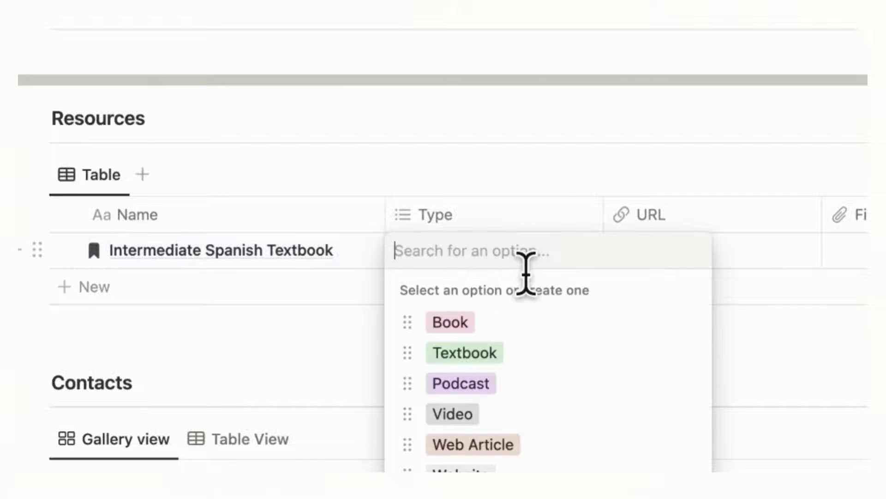
pyautogui.click(568, 355)
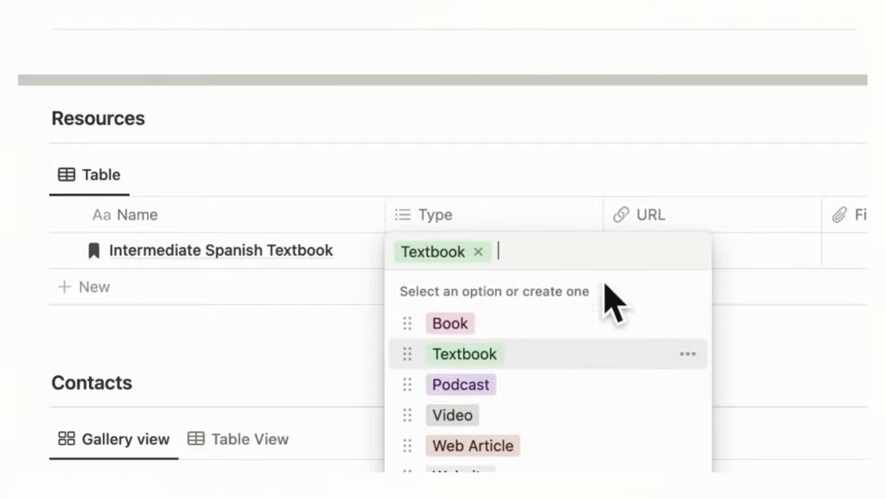
pyautogui.press('Escape')
# Step: Link Intermediate Spanish Textbook in the Resources cell of the 1:1 Lesson Notes entry
pyautogui.hscroll(5, 706, 286)
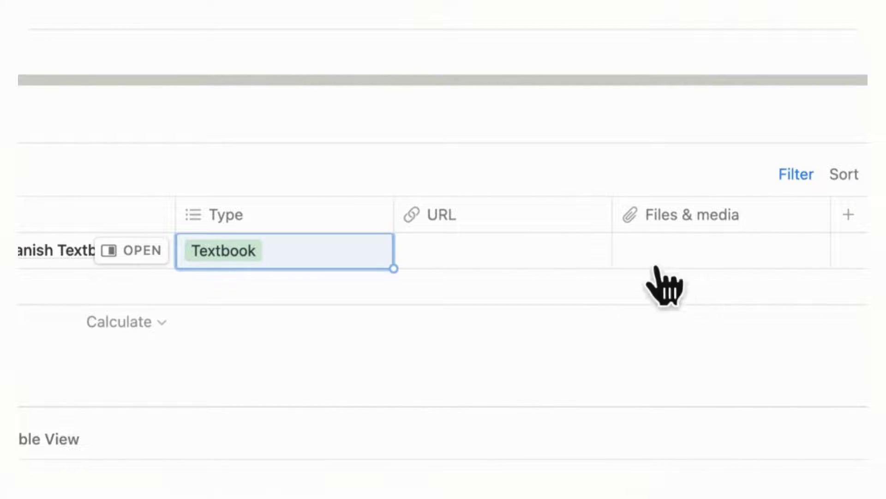
pyautogui.hscroll(-5, 297, 322)
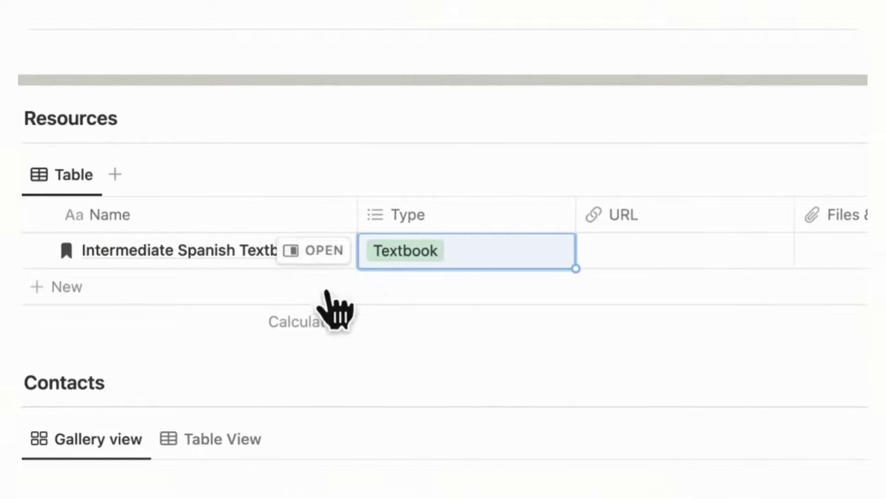
pyautogui.scroll(15, 340, 297)
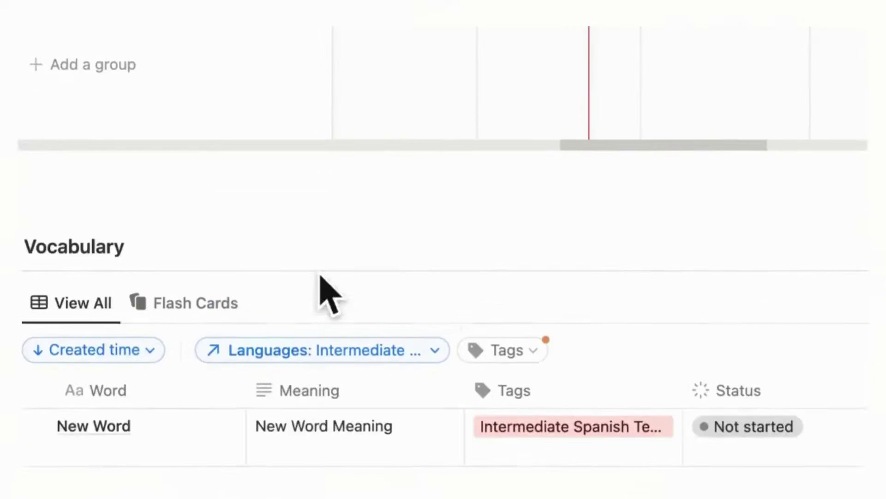
pyautogui.scroll(5, 323, 284)
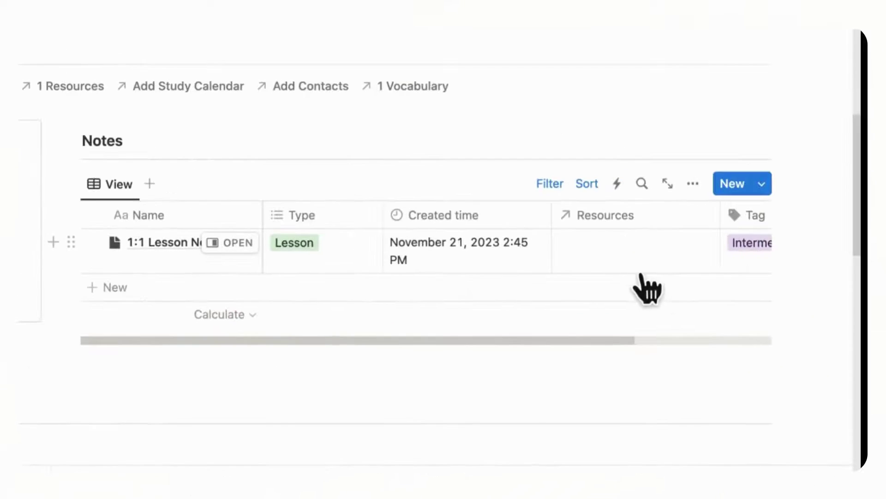
pyautogui.click(639, 252)
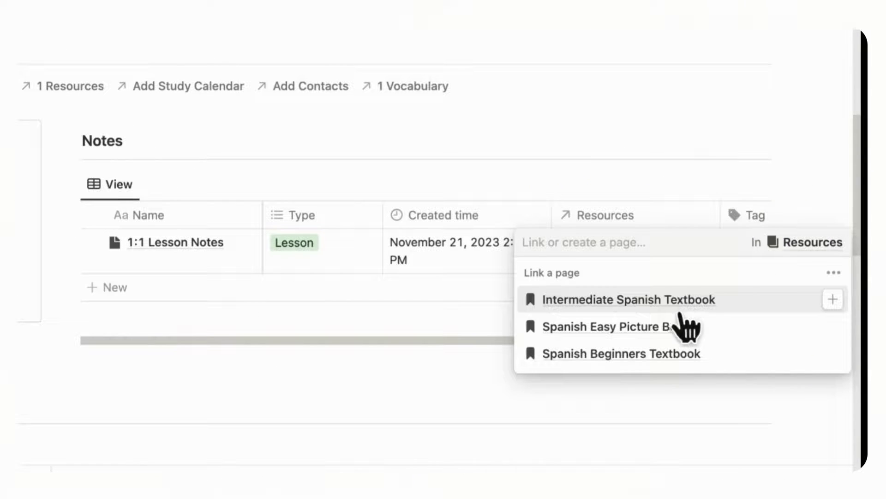
pyautogui.click(609, 307)
pyautogui.press('Escape')
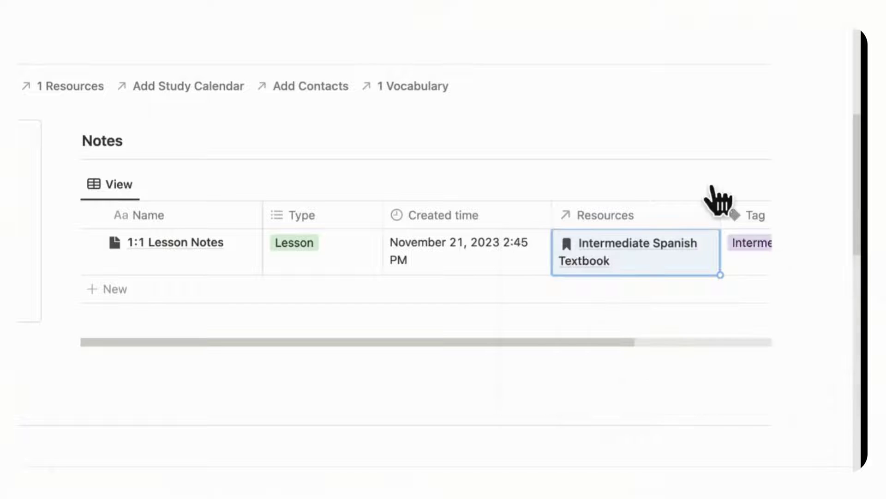
pyautogui.scroll(-5, 684, 234)
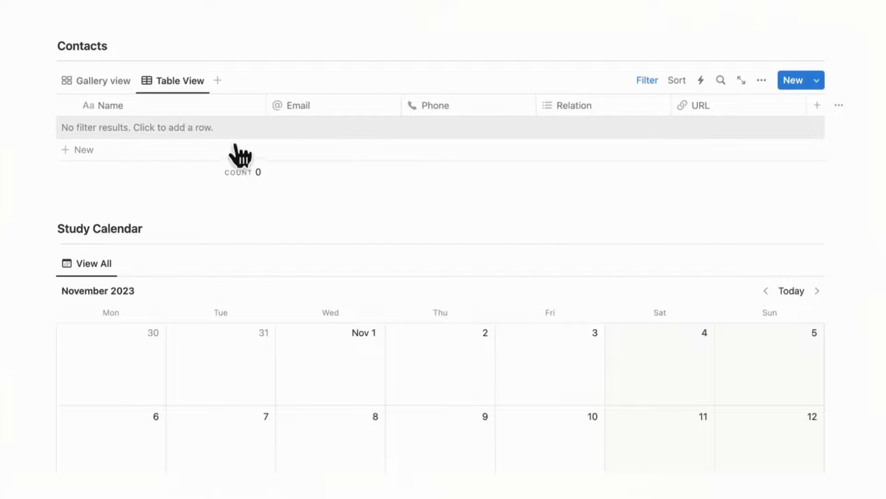
# Step: Switch Contacts to Gallery and add a contact with their full name, Relation Study Partner
pyautogui.click(105, 87)
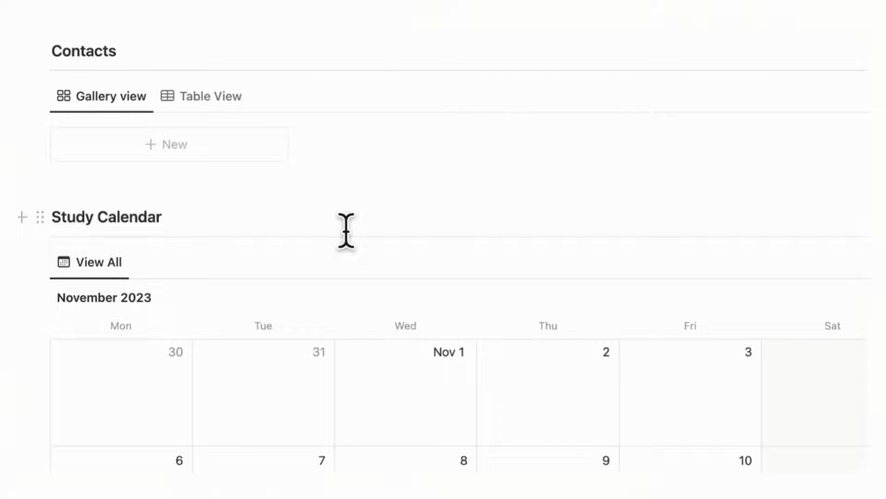
pyautogui.click(181, 159)
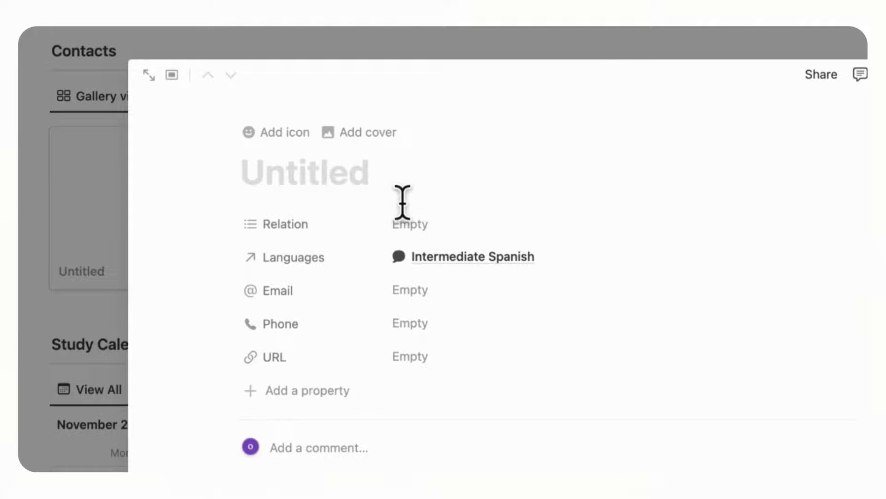
pyautogui.write('R')
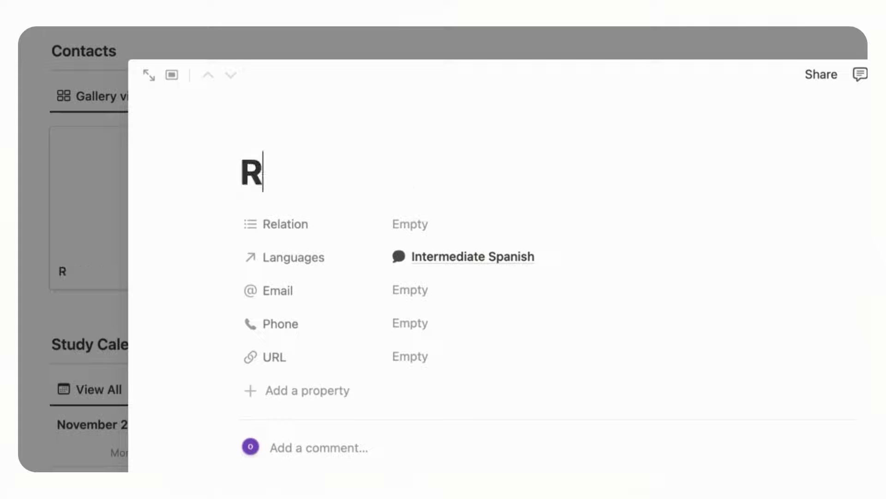
pyautogui.write('ichard Smith')
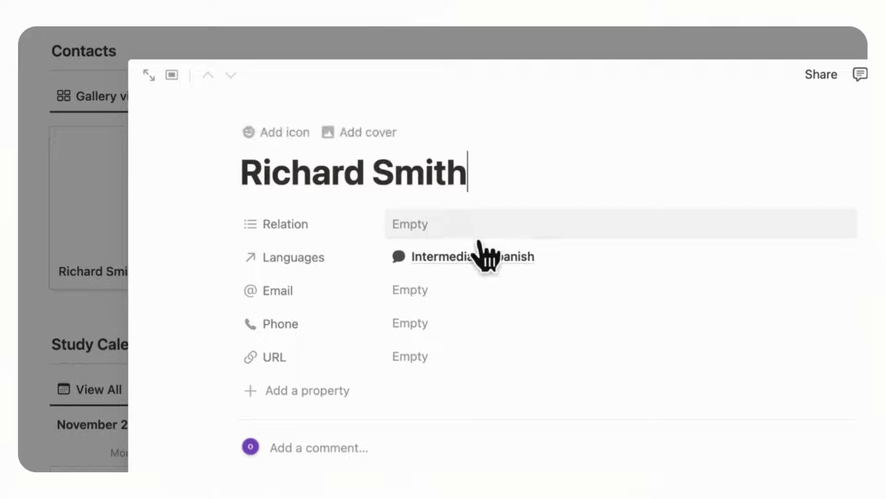
pyautogui.click(498, 231)
pyautogui.click(565, 315)
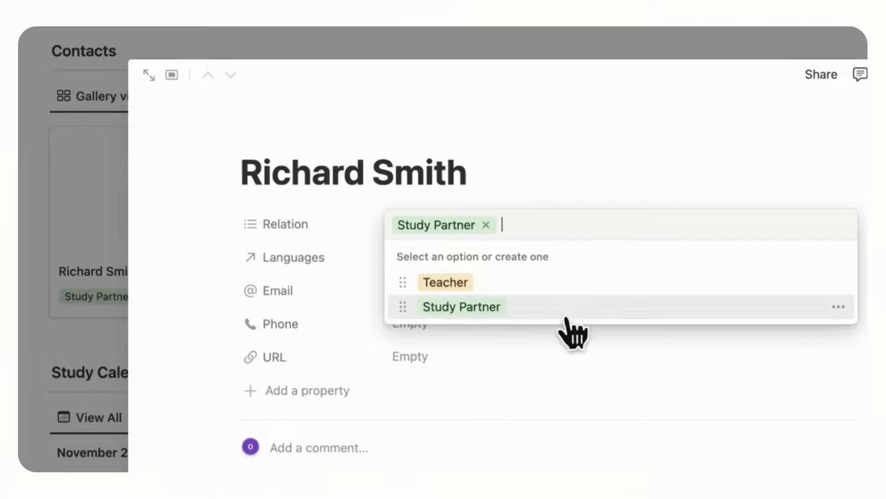
pyautogui.click(542, 168)
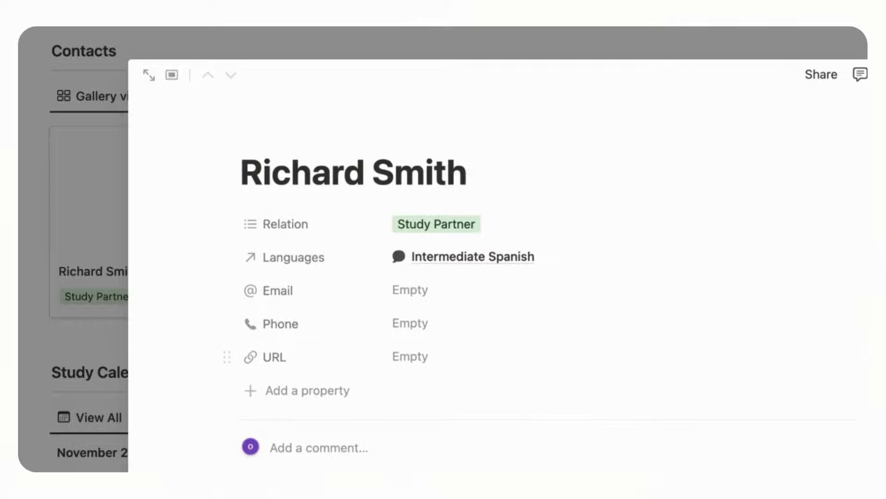
pyautogui.press('Escape')
pyautogui.scroll(2, 611, 304)
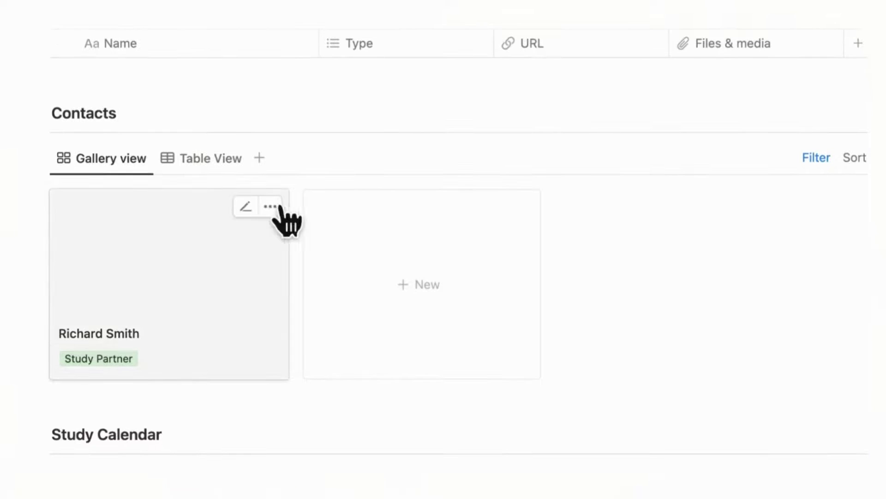
# Step: Return Contacts to Table View to check the new contact's row, then scroll to the Study Calendar
pyautogui.click(236, 174)
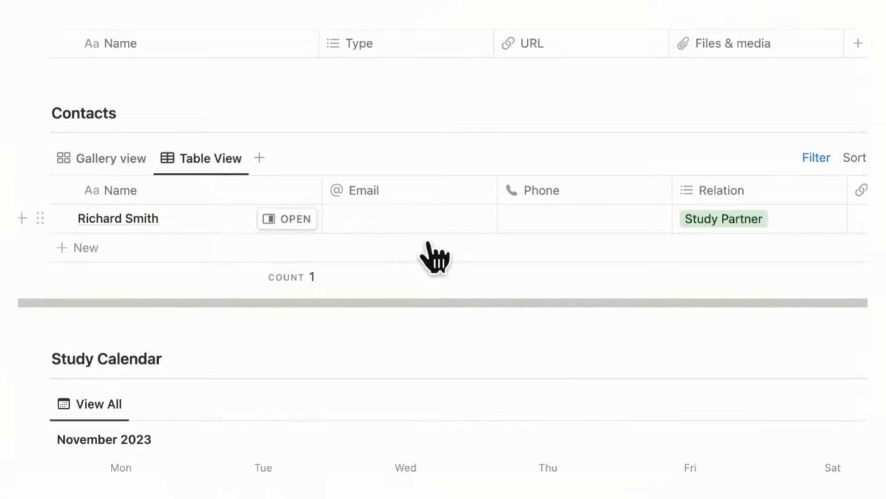
pyautogui.hscroll(2, 437, 243)
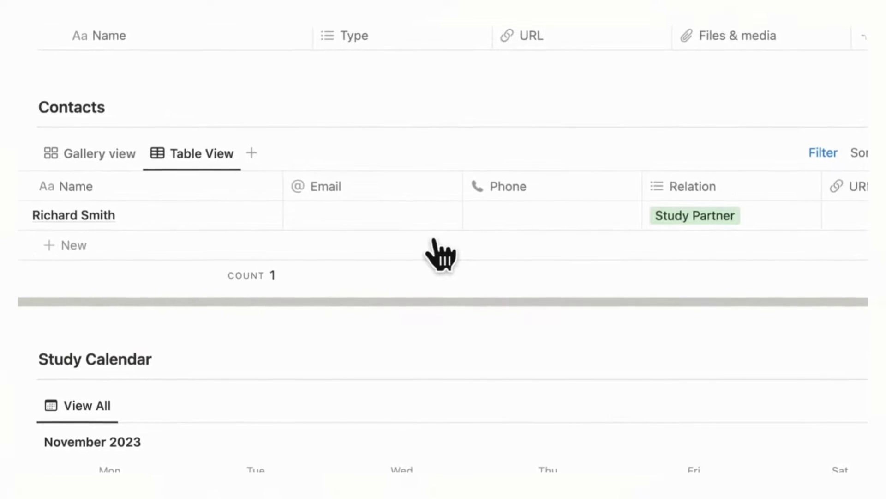
pyautogui.hscroll(-2, 434, 244)
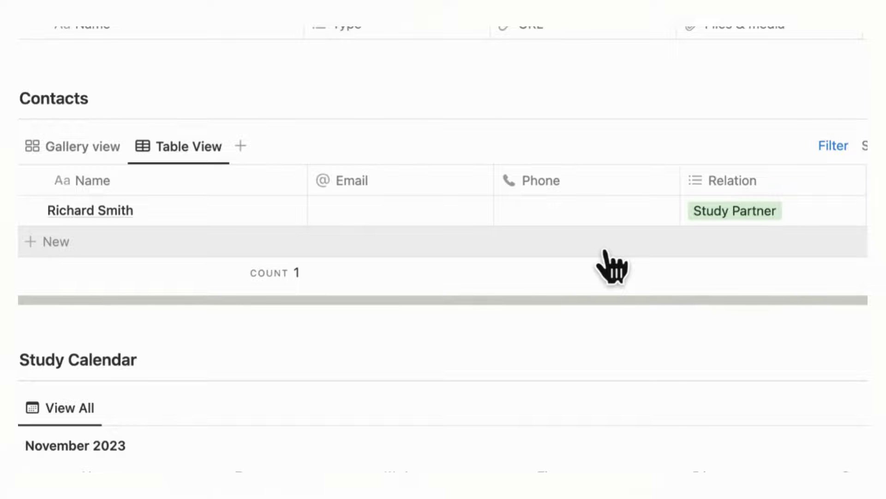
pyautogui.scroll(-6, 614, 267)
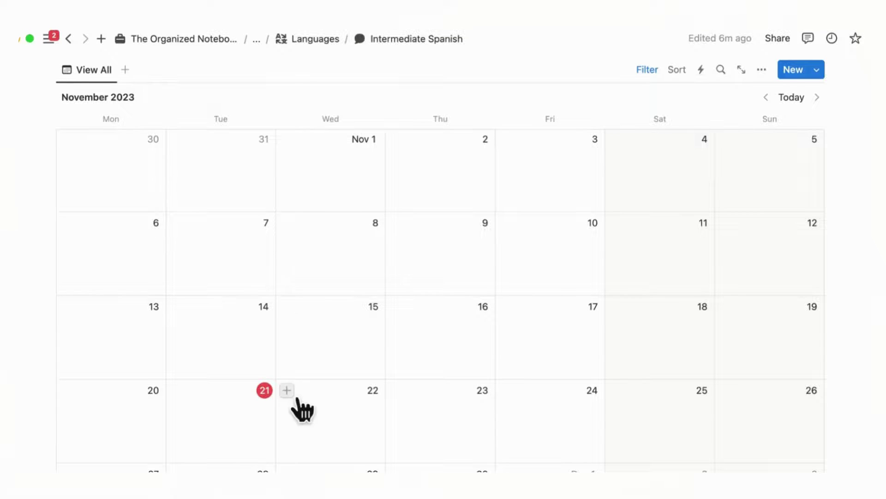
# Step: Create a November 22 calendar entry with the new contact as People and Type Study
pyautogui.click(287, 390)
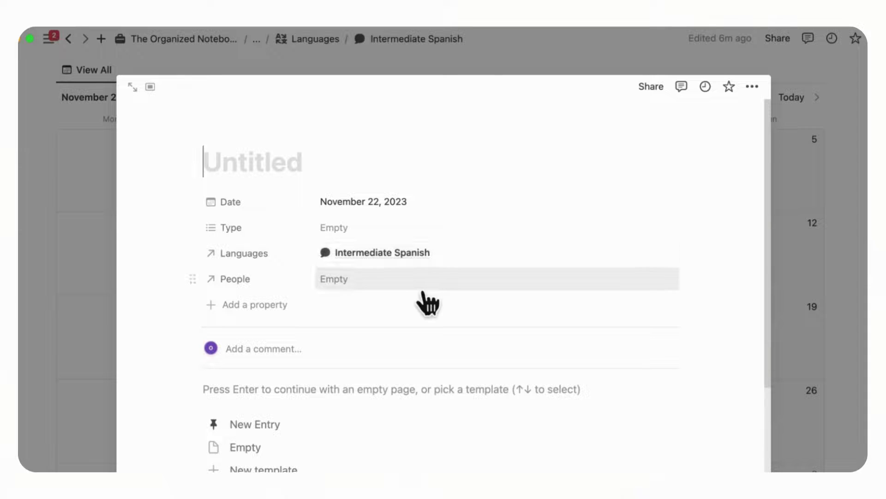
pyautogui.click(373, 282)
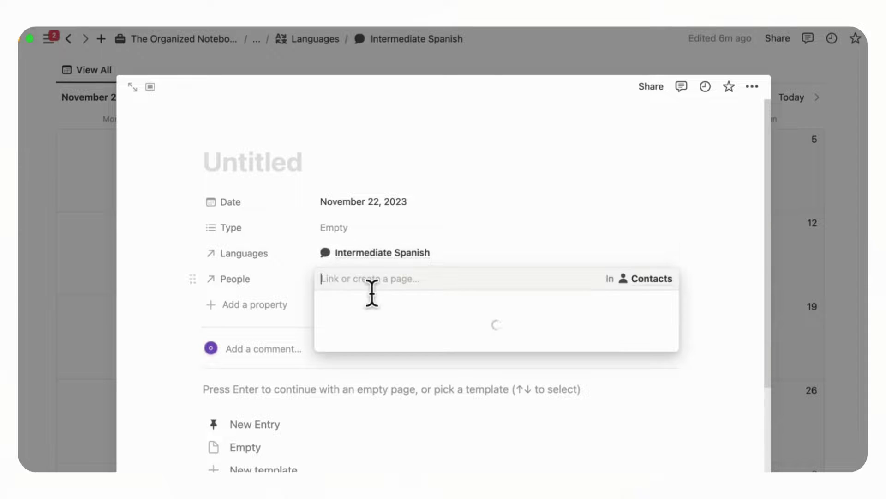
pyautogui.click(461, 350)
pyautogui.press('Escape')
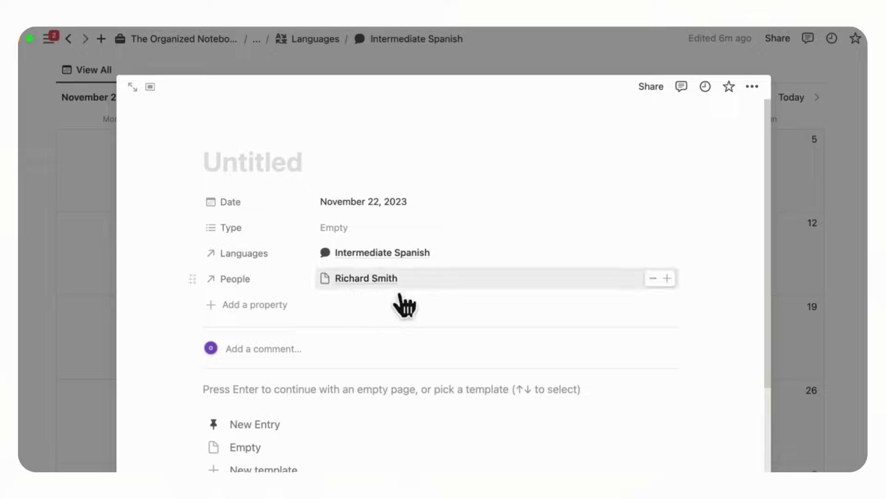
pyautogui.click(362, 229)
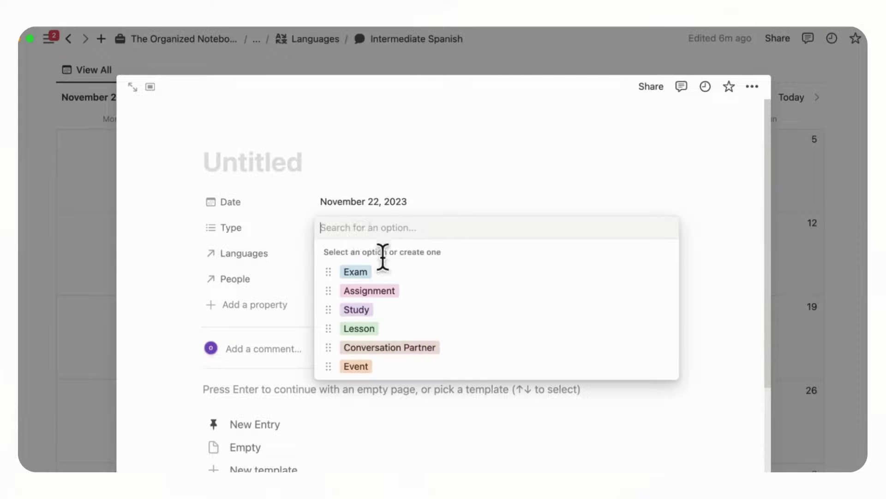
pyautogui.click(429, 310)
pyautogui.press('Escape')
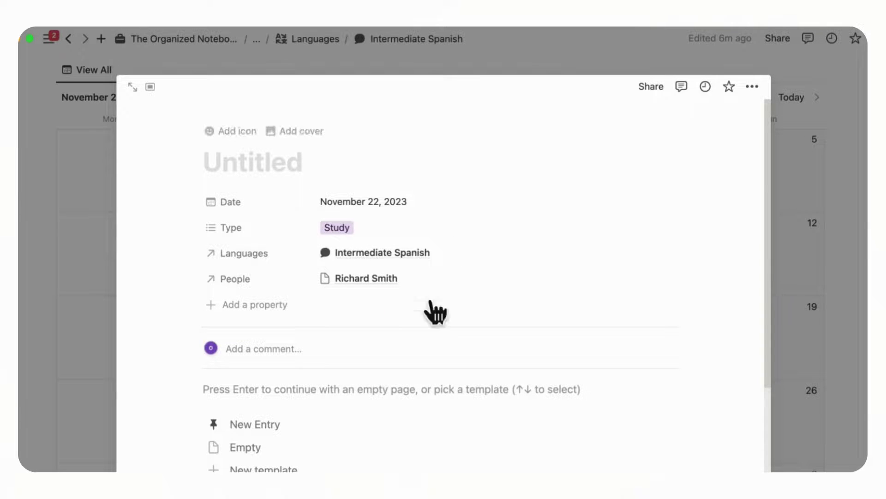
# Step: Apply the New Entry template, title it Study Session, and list Conversation Practice and Listening bullets
pyautogui.click(267, 433)
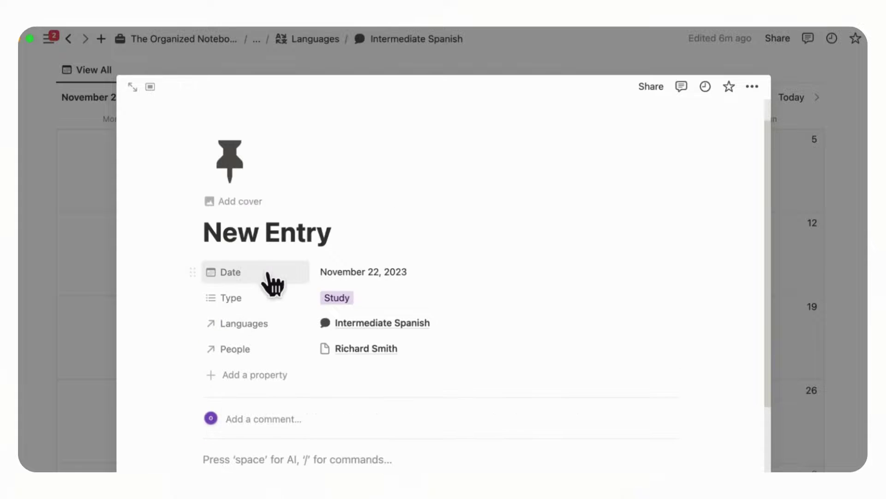
pyautogui.scroll(-3, 272, 282)
pyautogui.write('-')
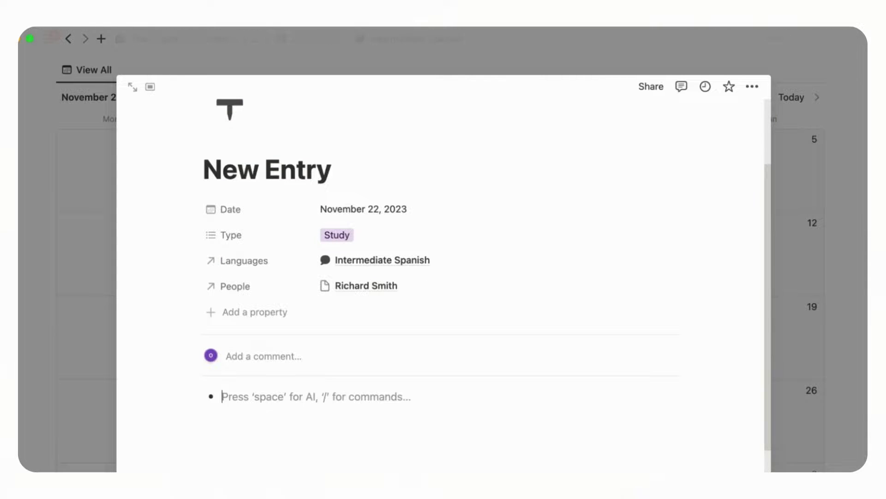
pyautogui.doubleClick(273, 171)
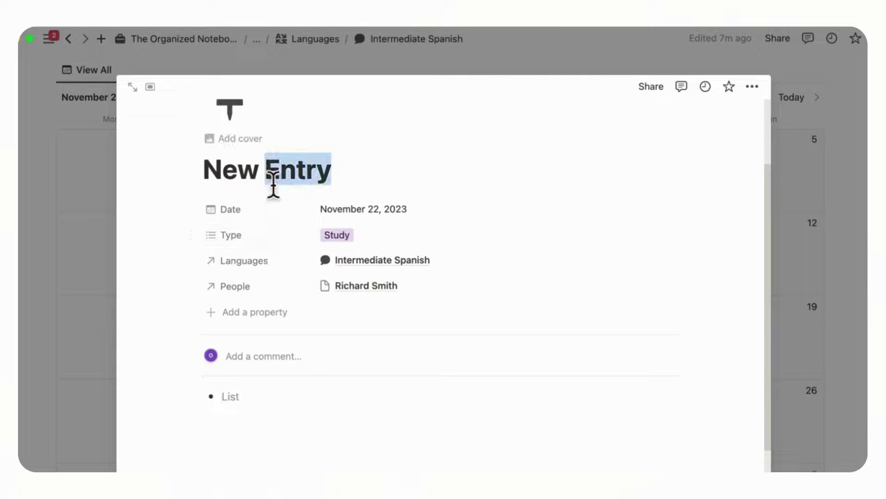
pyautogui.tripleClick(274, 183)
pyautogui.write('Study Se')
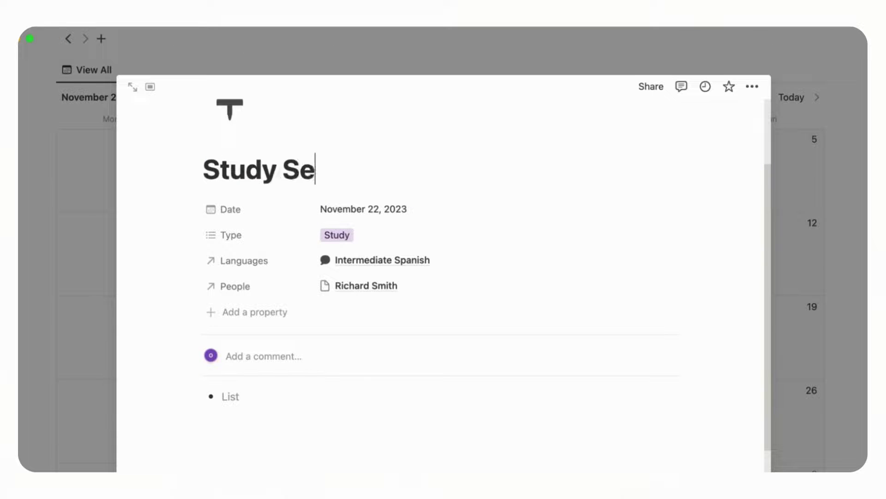
pyautogui.write('Conversation Practice')
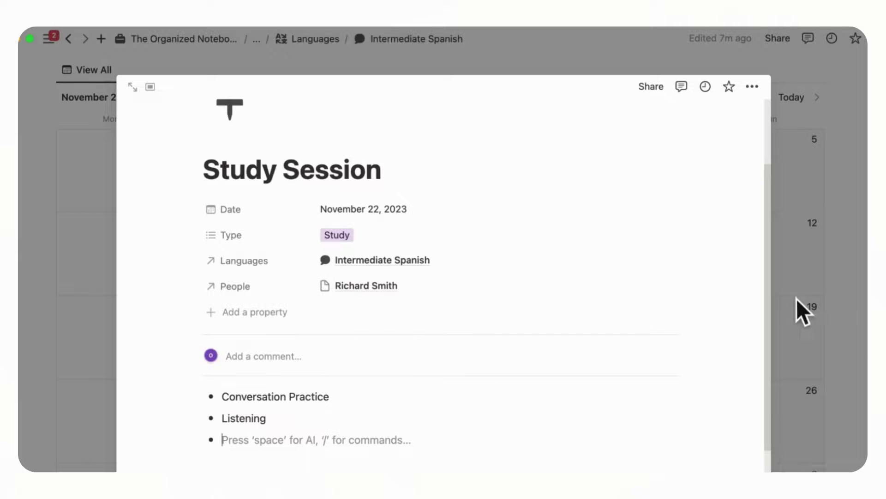
pyautogui.click(411, 245)
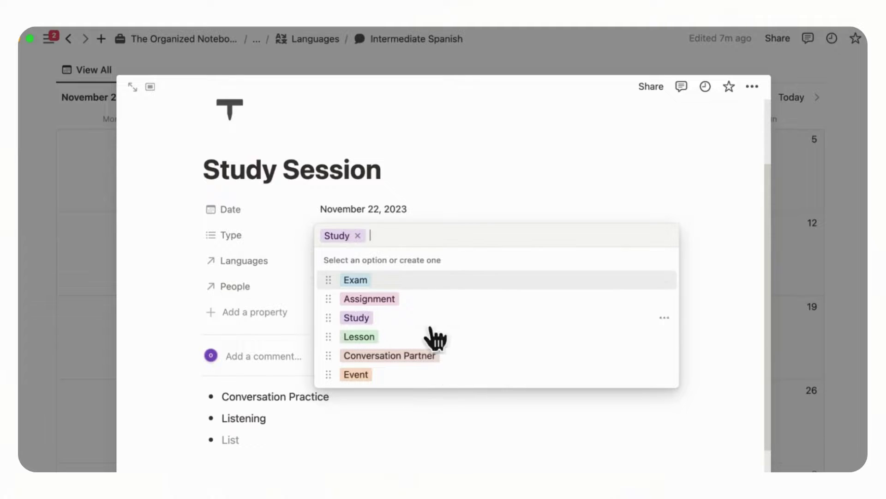
pyautogui.click(861, 327)
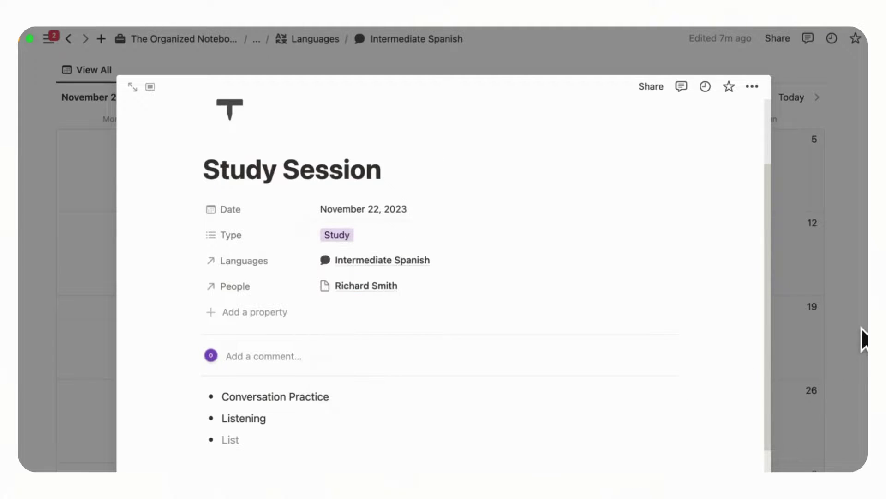
pyautogui.click(845, 293)
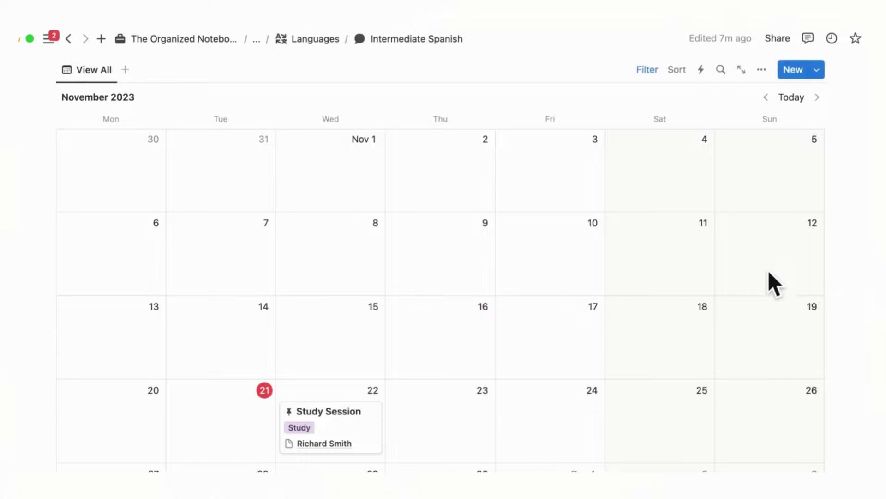
# Step: Go back to the Language Learning Template page and open Intermediate Spanish in side peek
pyautogui.scroll(15, 768, 277)
pyautogui.scroll(9, 770, 277)
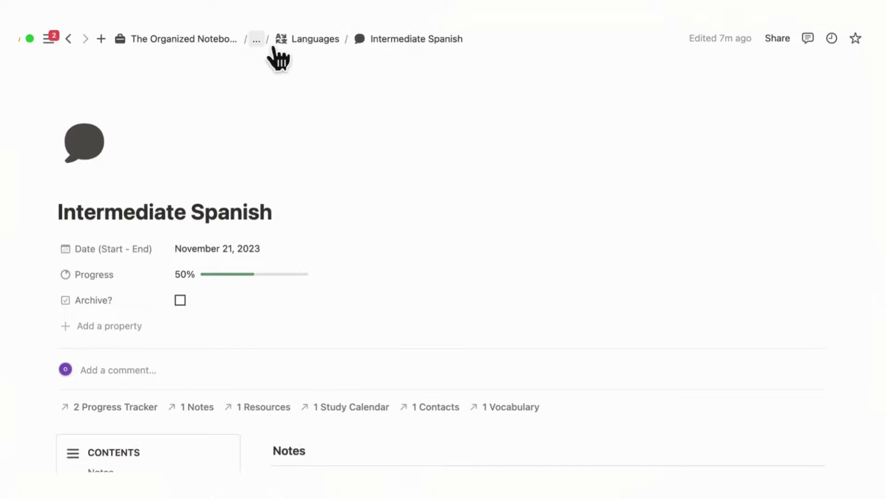
pyautogui.click(259, 40)
pyautogui.scroll(-6, 503, 242)
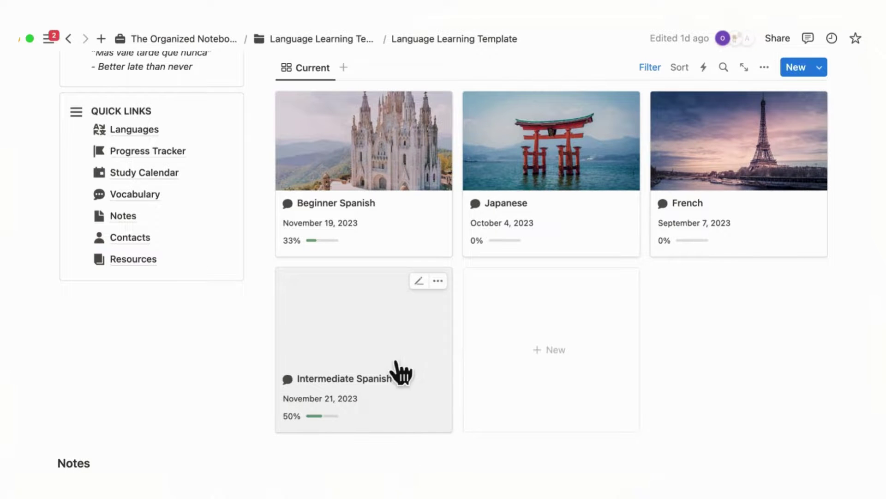
pyautogui.click(432, 360)
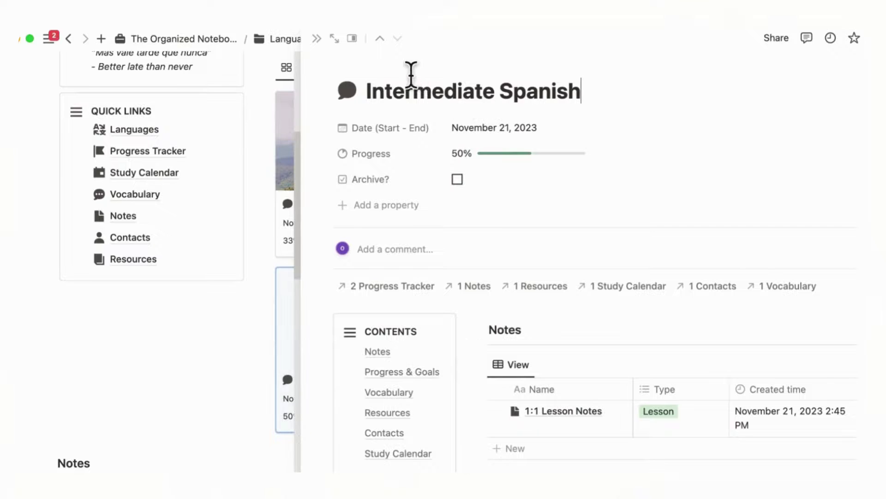
# Step: Add a cover from Unsplash by searching 'spain' and picking a city skyline photo
pyautogui.click(384, 66)
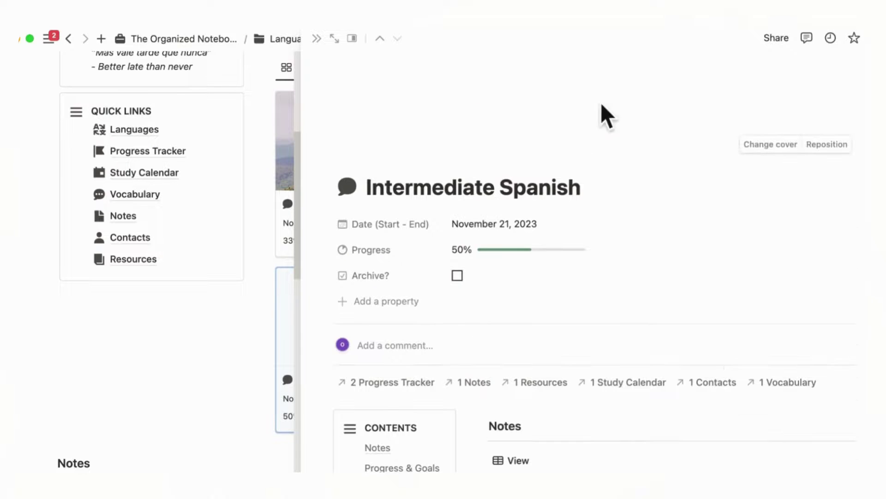
pyautogui.click(772, 147)
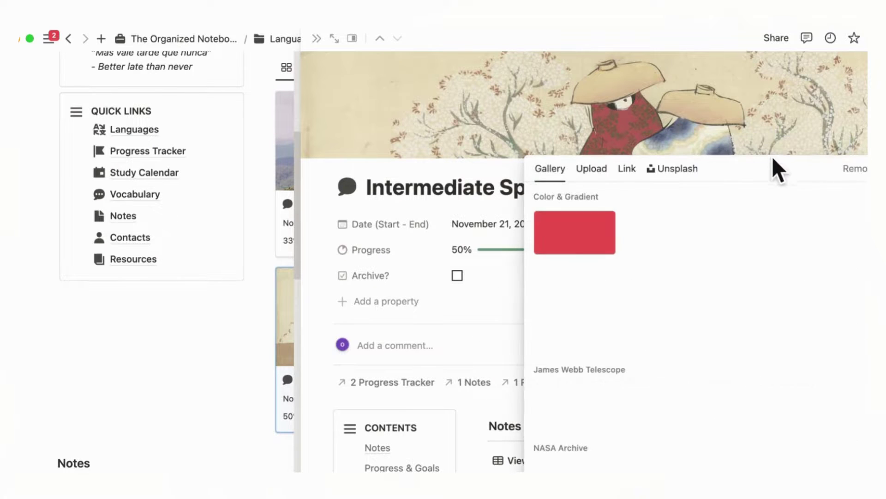
pyautogui.click(683, 171)
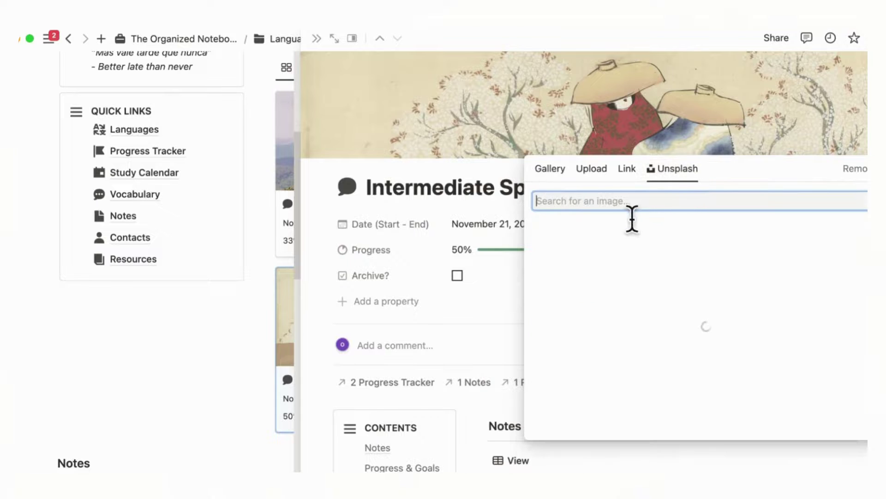
pyautogui.write('spain')
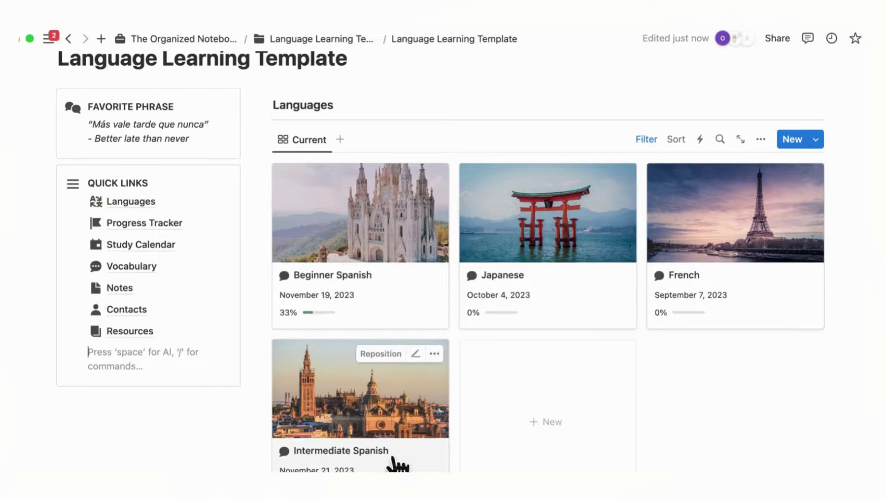
pyautogui.scroll(-6, 408, 468)
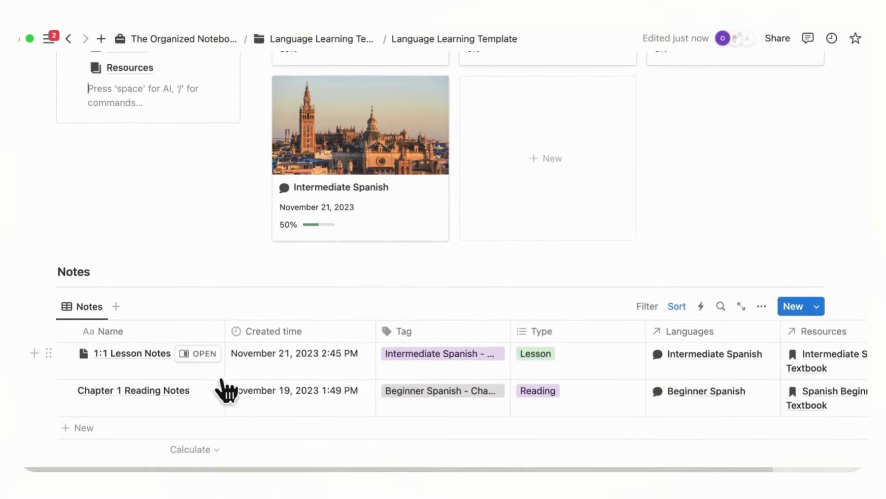
pyautogui.hscroll(5, 206, 383)
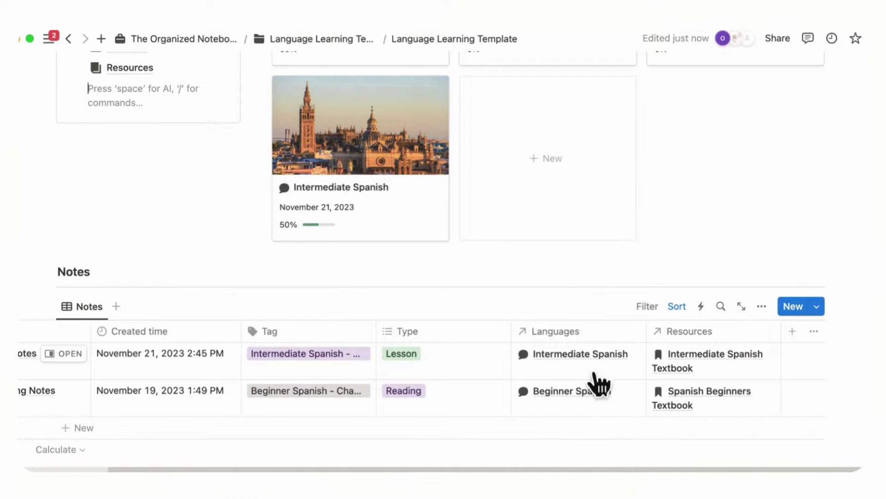
pyautogui.hscroll(-4, 597, 374)
pyautogui.scroll(-10, 597, 374)
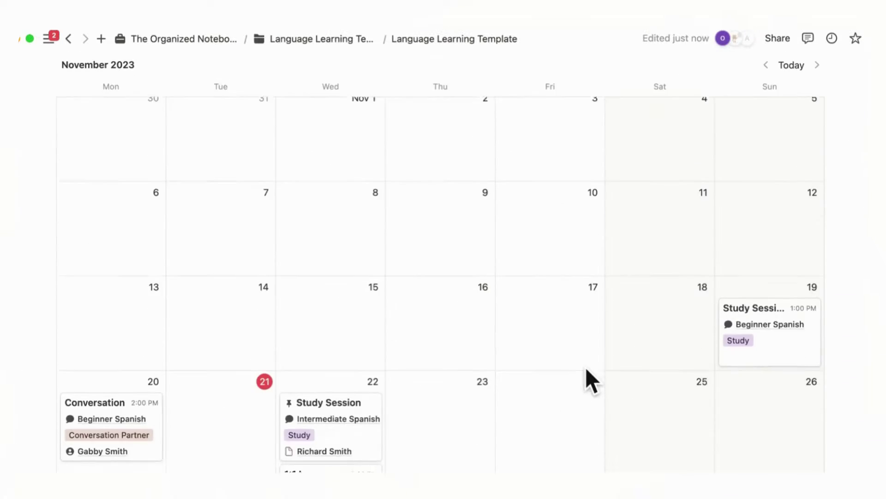
pyautogui.scroll(-2, 586, 369)
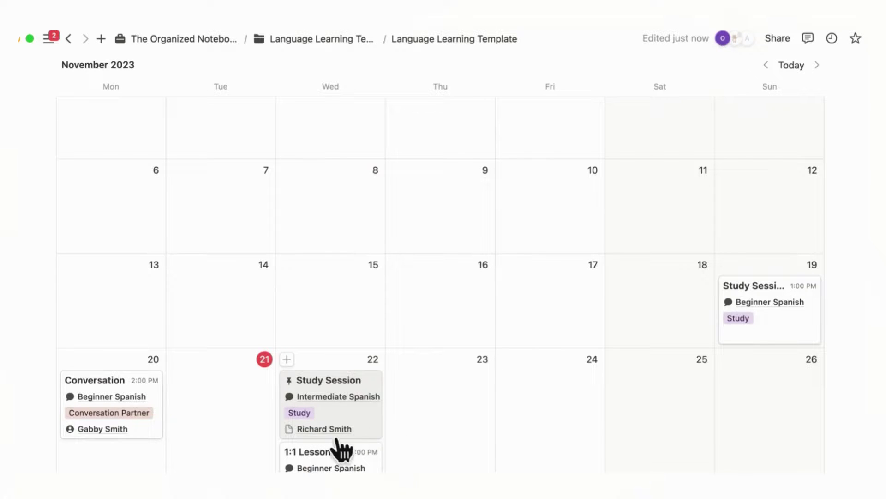
pyautogui.scroll(20, 342, 447)
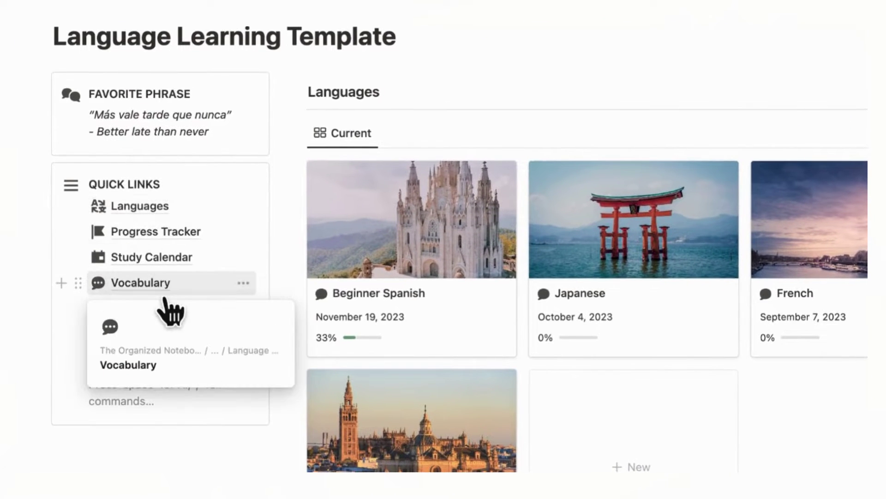
pyautogui.click(185, 238)
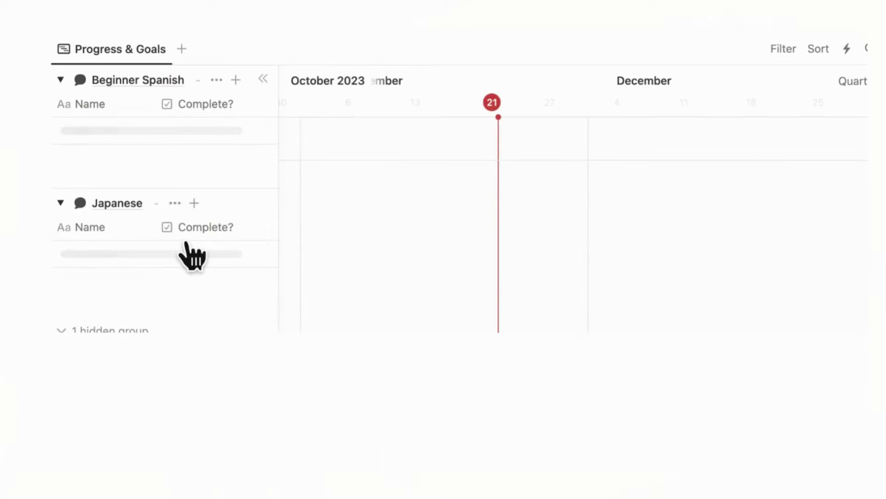
pyautogui.scroll(-1, 199, 314)
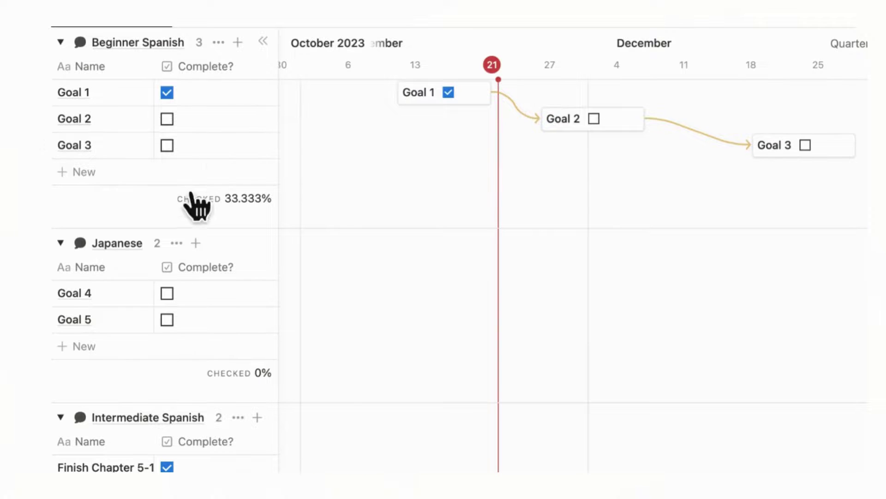
pyautogui.scroll(-2, 238, 244)
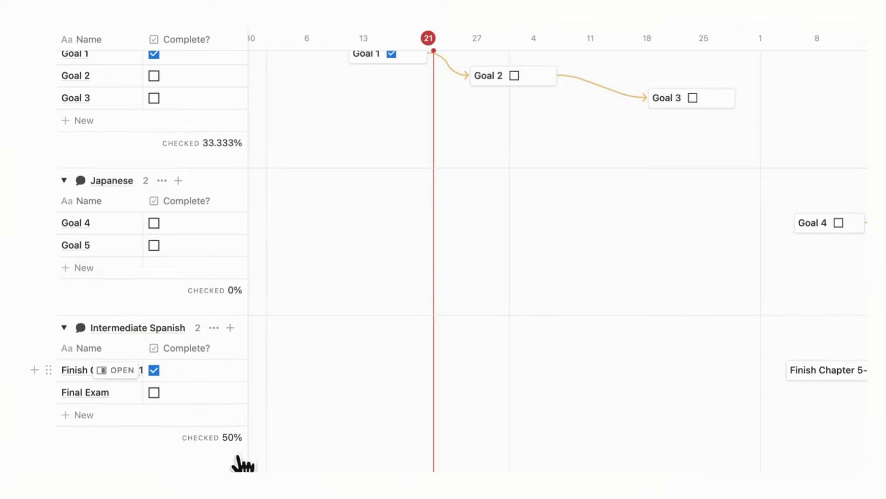
pyautogui.scroll(3, 513, 366)
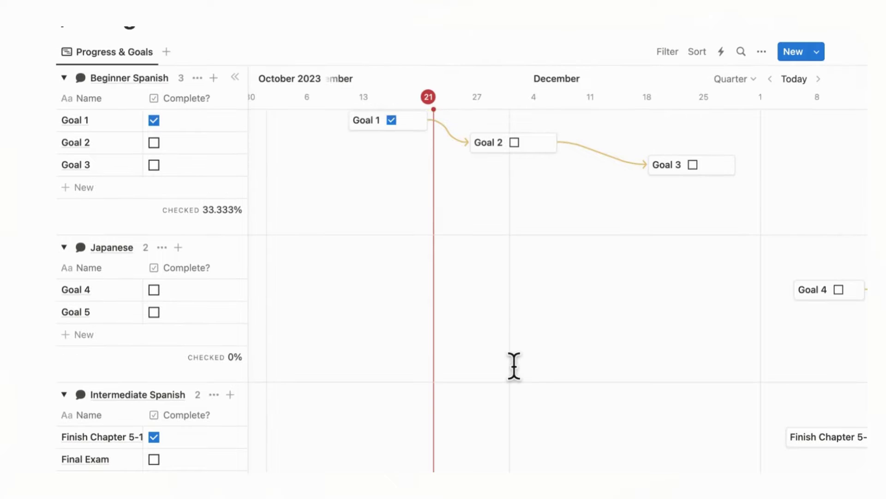
pyautogui.hscroll(7, 514, 366)
pyautogui.hscroll(5, 512, 366)
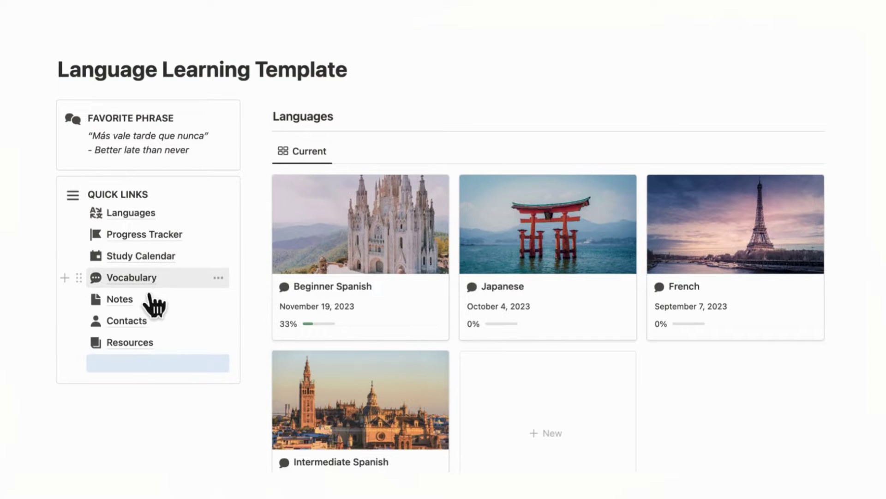
pyautogui.moveTo(155, 291)
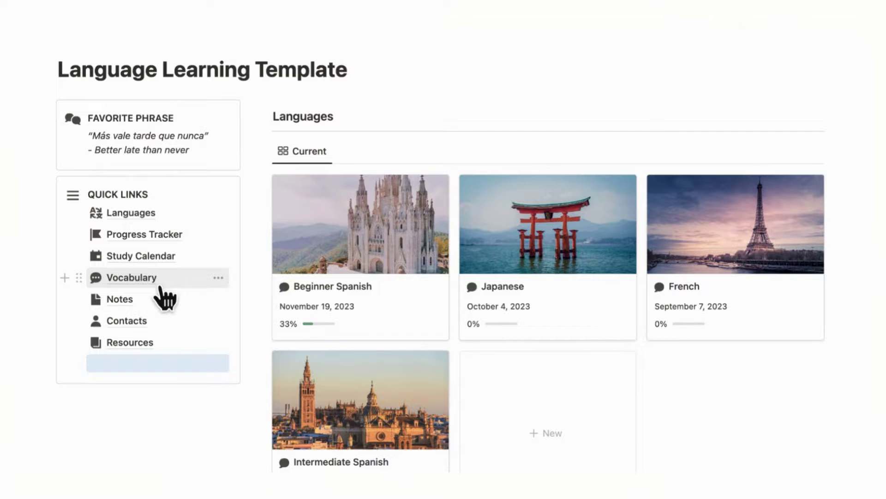
# Step: Add a Languages filter to the Vocabulary database
pyautogui.click(161, 286)
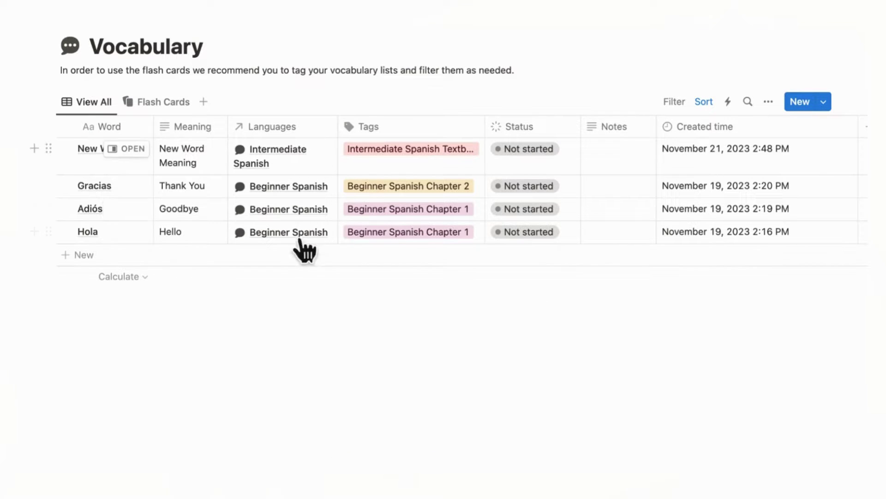
pyautogui.click(685, 106)
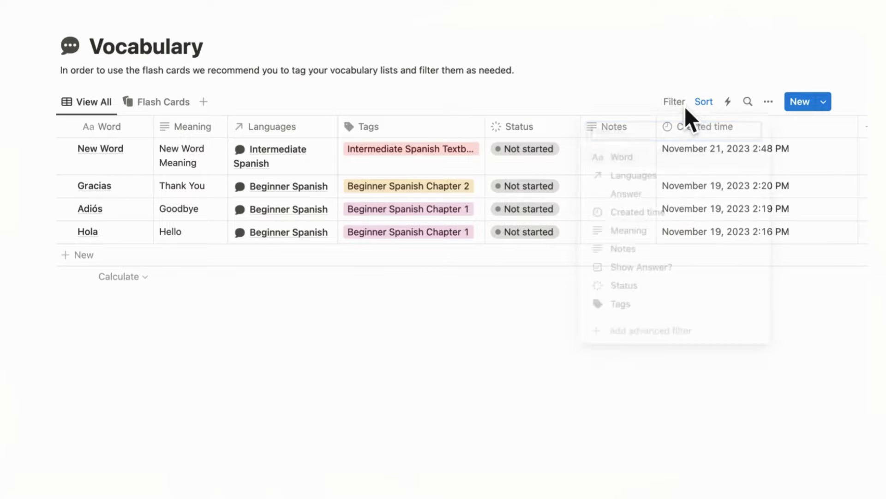
pyautogui.click(662, 178)
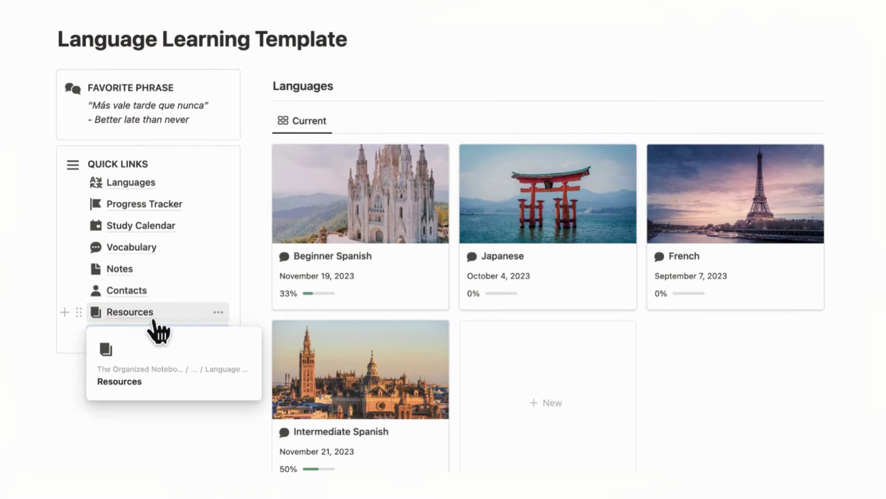
# Step: Go through Contacts to Resources and start editing the Spanish Beginners Textbook's Type
pyautogui.click(138, 291)
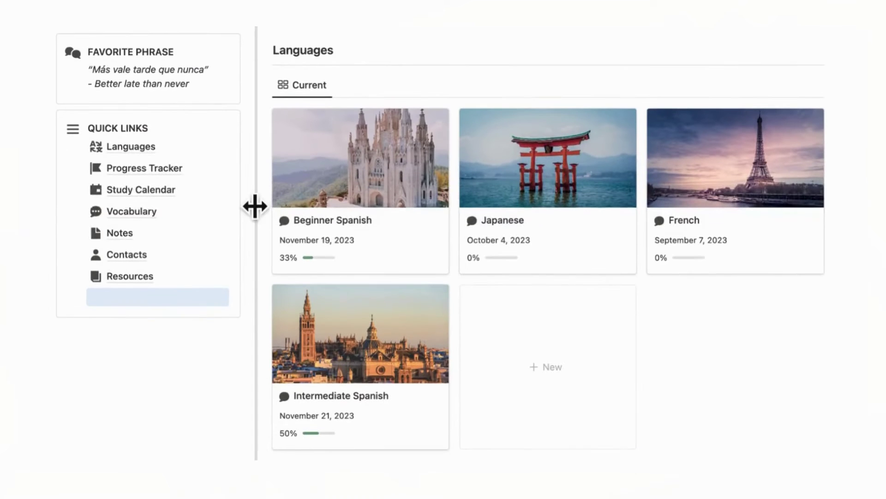
pyautogui.click(139, 289)
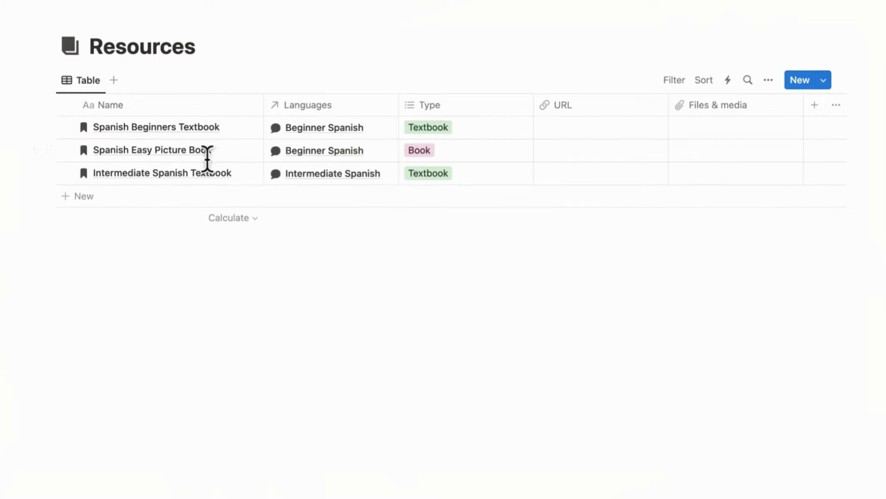
pyautogui.click(492, 136)
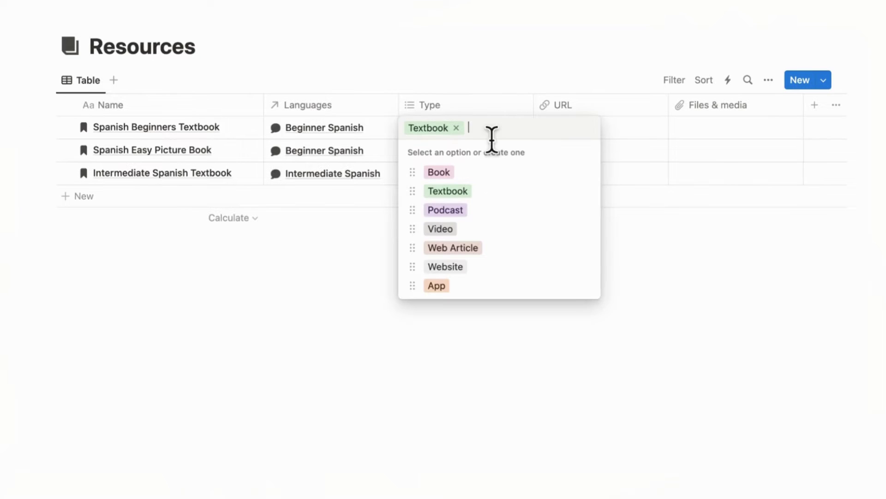